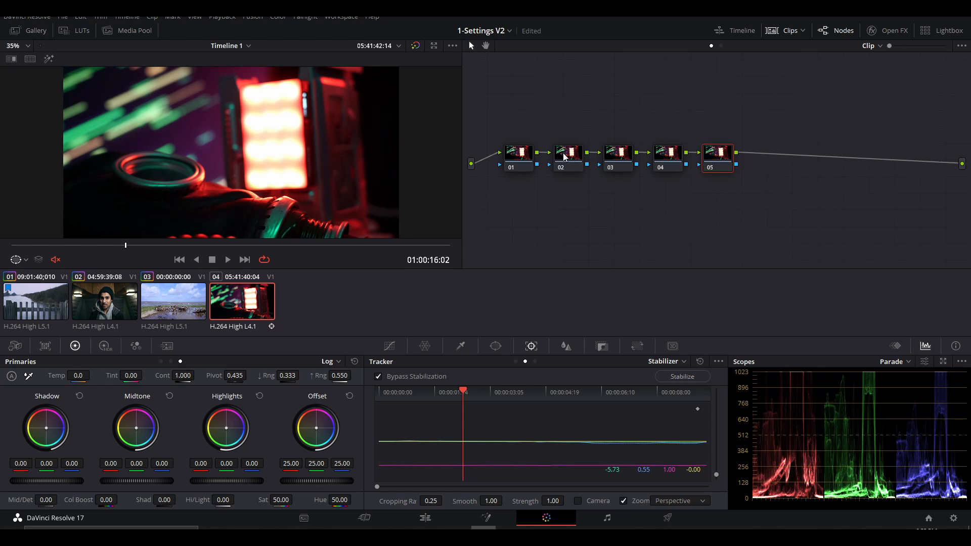
Label node 02 as "Primary"
{"action": "left_click", "coordinate": [565, 156]}
{"action": "right_click", "coordinate": [565, 157]}
{"action": "mouse_move", "coordinate": [623, 180]}
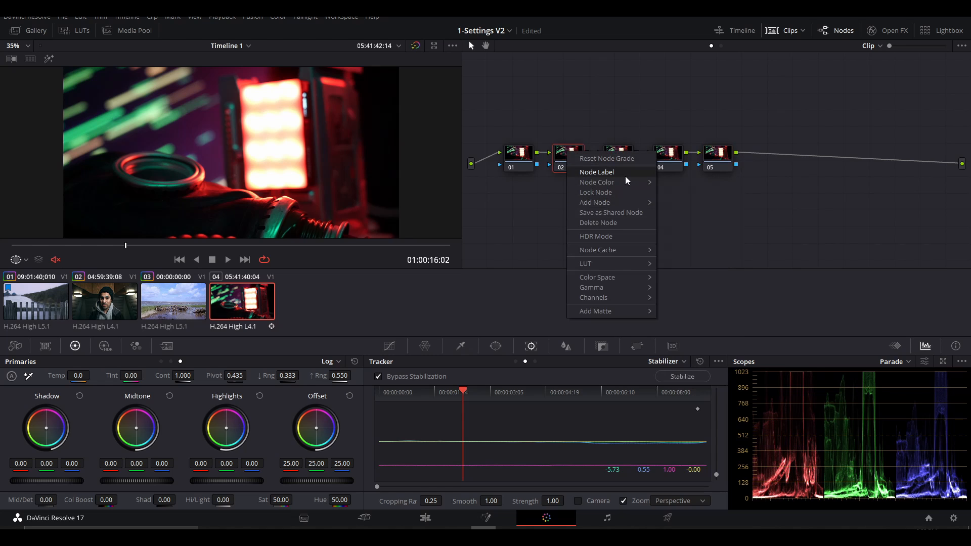
{"action": "left_click", "coordinate": [626, 177]}
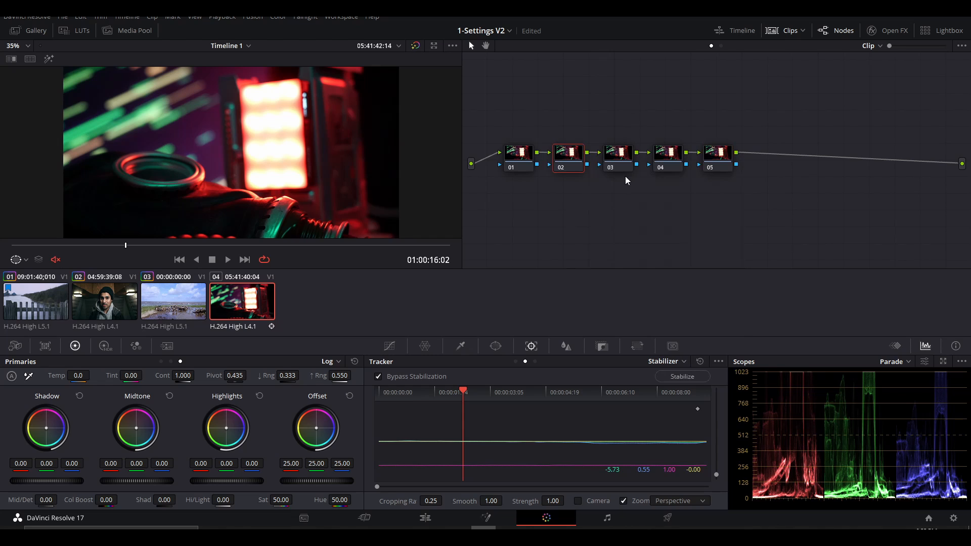
{"action": "type", "text": "Primary"}
{"action": "key", "text": "Return"}
Give node 03 a label beginning with "Temp/ C" for its temperature adjustments
{"action": "right_click", "coordinate": [621, 154]}
{"action": "left_click", "coordinate": [639, 176]}
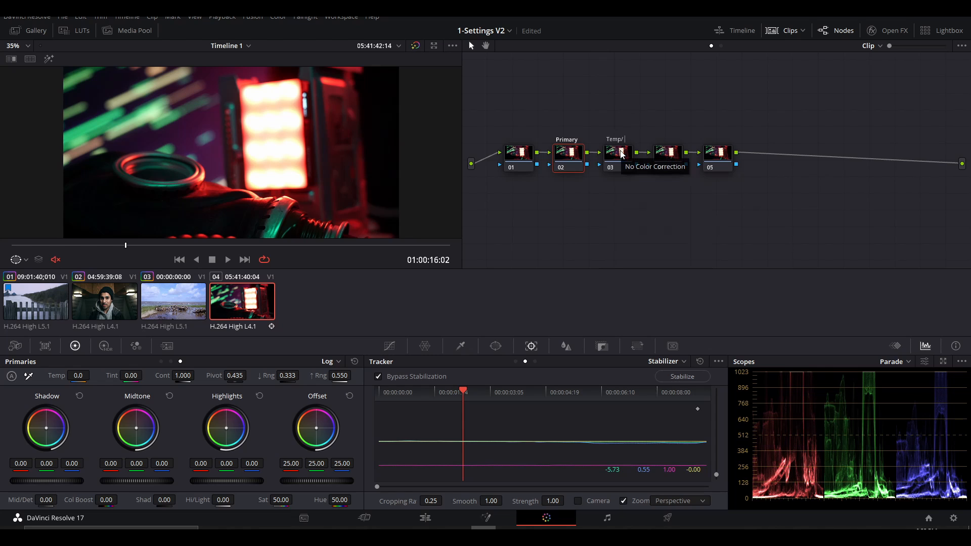
{"action": "key", "text": "Return"}
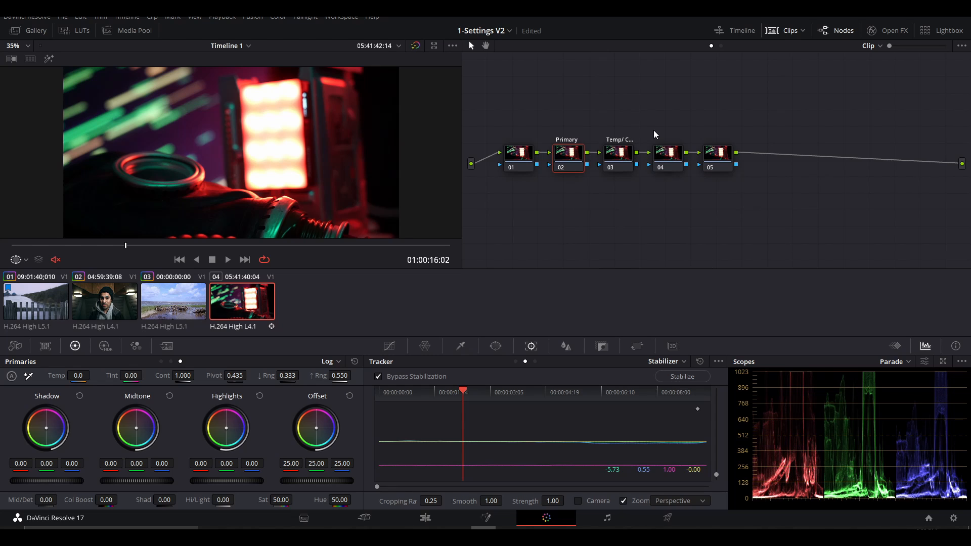
Label node 04 as "Log"
{"action": "left_click", "coordinate": [674, 155]}
{"action": "right_click", "coordinate": [675, 156]}
{"action": "left_click", "coordinate": [698, 176]}
{"action": "type", "text": "Log"}
Label node 05 as "Look"
{"action": "left_click", "coordinate": [712, 153]}
{"action": "right_click", "coordinate": [712, 153]}
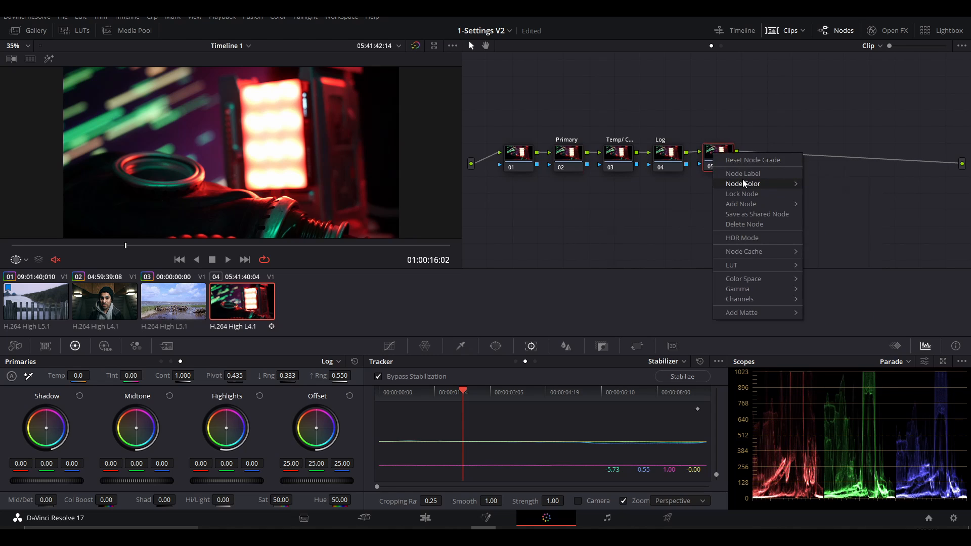
{"action": "left_click", "coordinate": [734, 172]}
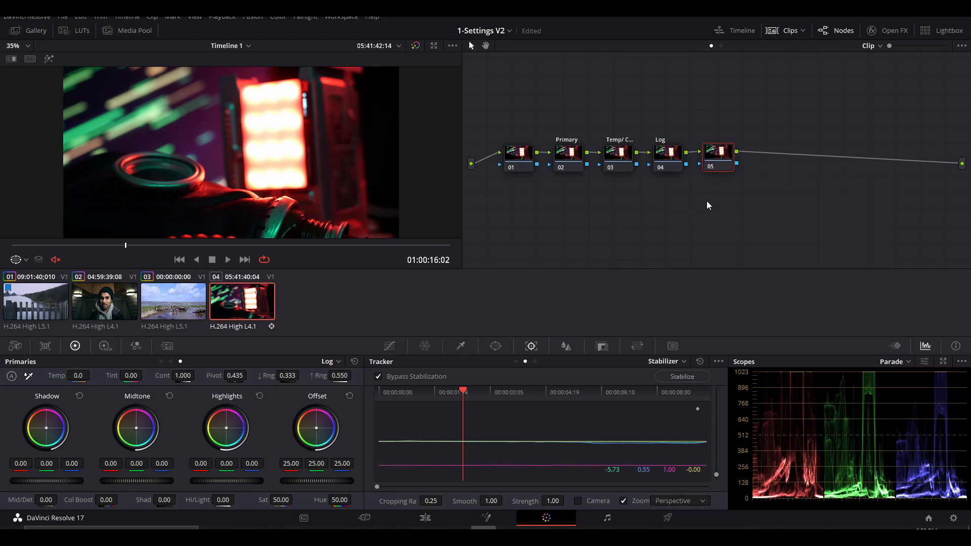
{"action": "type", "text": "Look"}
{"action": "key", "text": "Return"}
Add a serial node after the Look node, place it near the graph's output, and rearrange the Look and Temp nodes
{"action": "key", "text": "alt+s"}
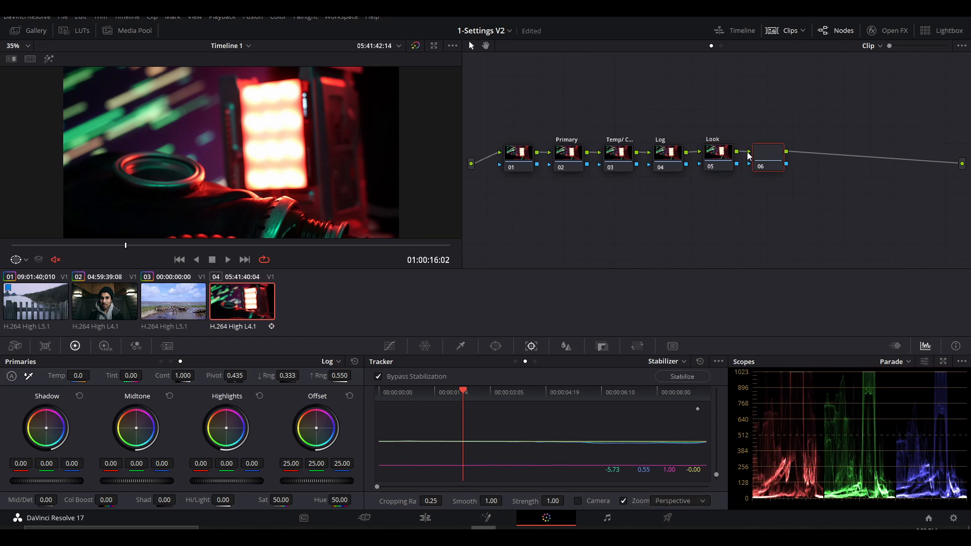
{"action": "left_click_drag", "start_coordinate": [748, 155], "coordinate": [869, 159]}
{"action": "left_click", "coordinate": [519, 159]}
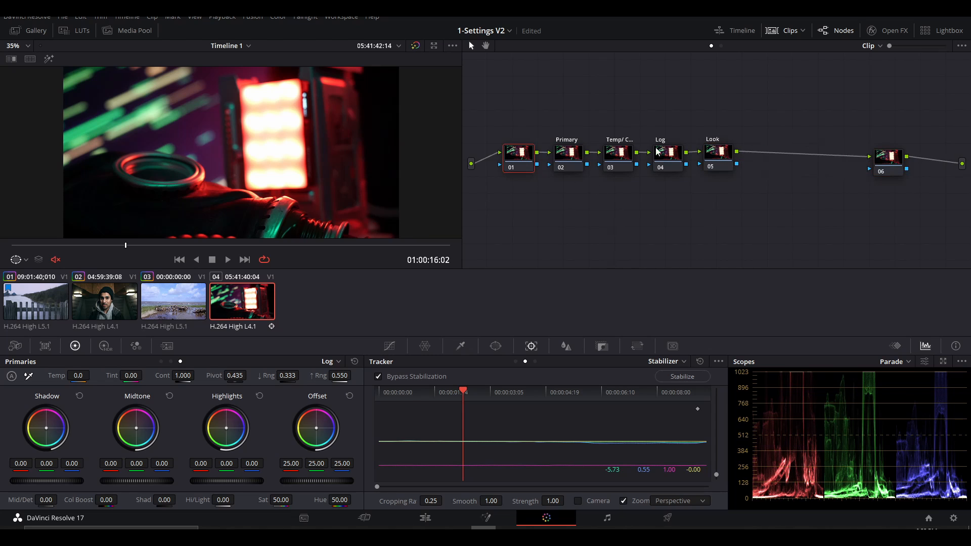
{"action": "left_click_drag", "start_coordinate": [710, 154], "coordinate": [728, 152]}
{"action": "left_click_drag", "start_coordinate": [568, 158], "coordinate": [609, 161]}
{"action": "scroll", "coordinate": [332, 175], "scroll_direction": "down", "scroll_amount": 1}
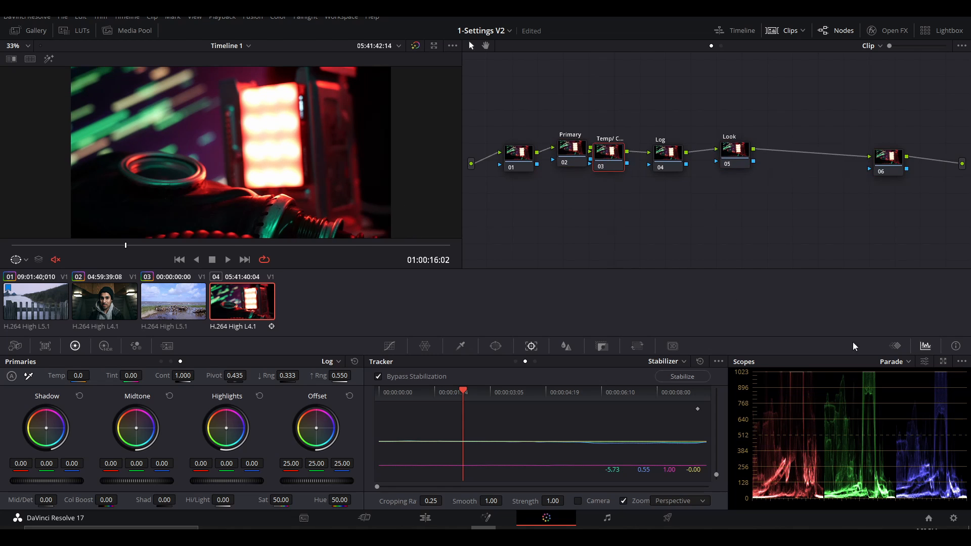
Open the video scopes in a separate window and place it clear of the node graph and the color wheels
{"action": "left_click", "coordinate": [943, 361]}
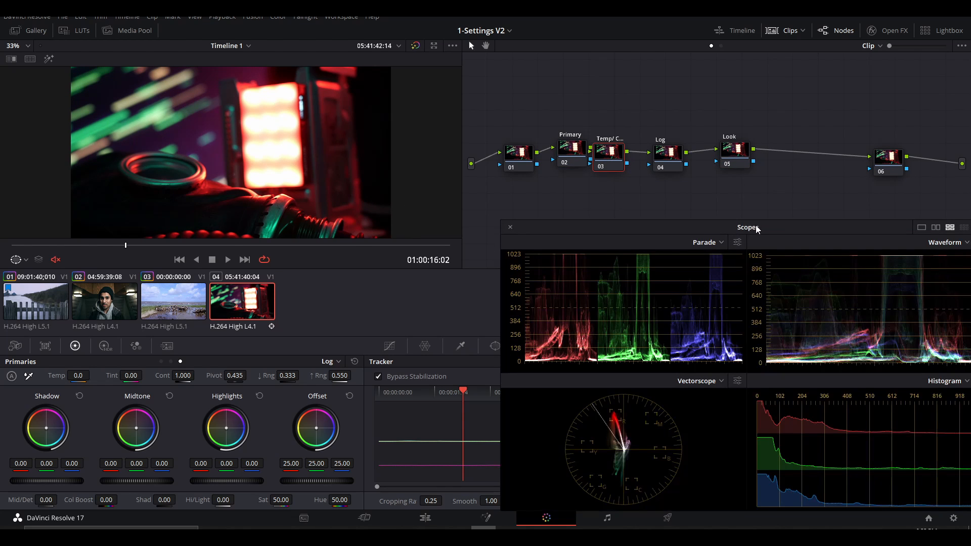
{"action": "left_click_drag", "start_coordinate": [757, 229], "coordinate": [733, 248]}
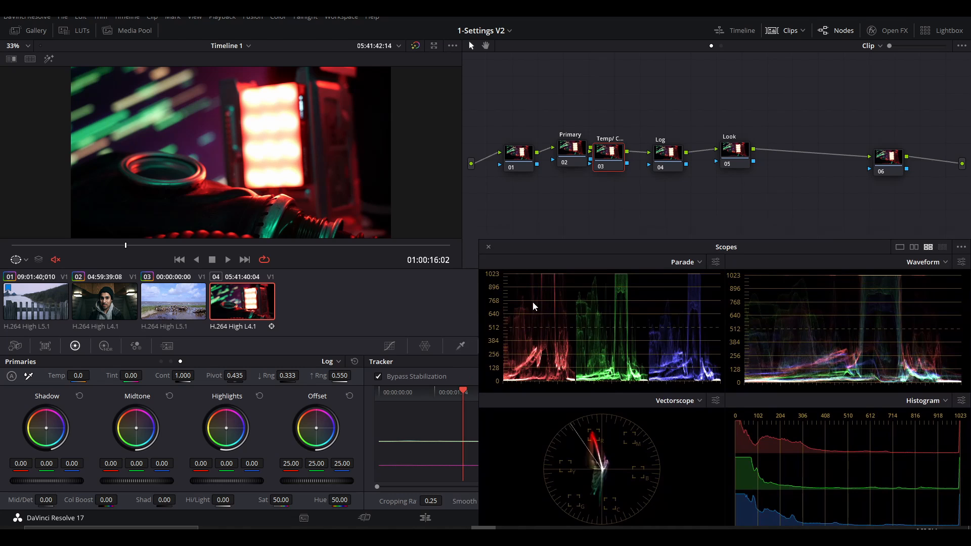
{"action": "left_click_drag", "start_coordinate": [598, 246], "coordinate": [624, 247]}
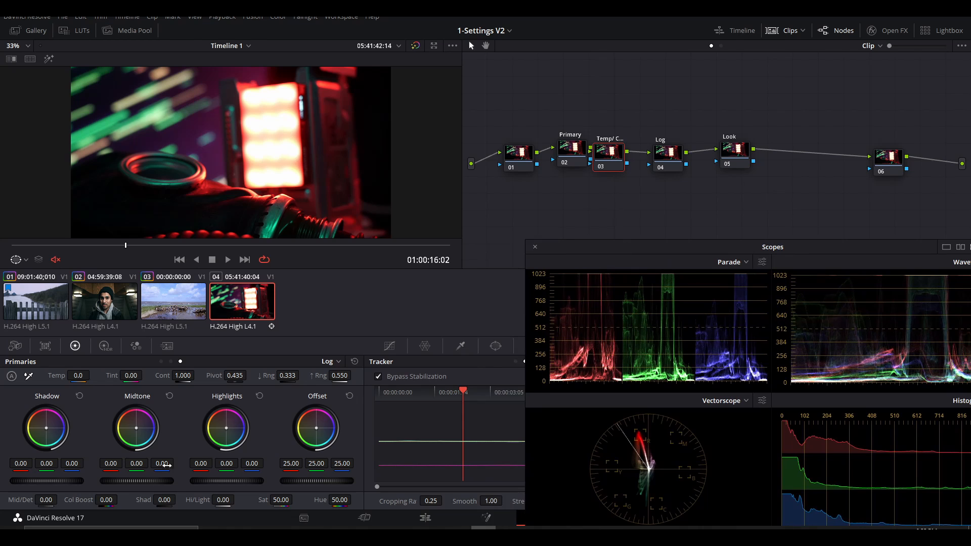
On the Primary node, set the master Gain to 0.75 and the master Lift to 0.03, and display the Curves
{"action": "left_click", "coordinate": [161, 361]}
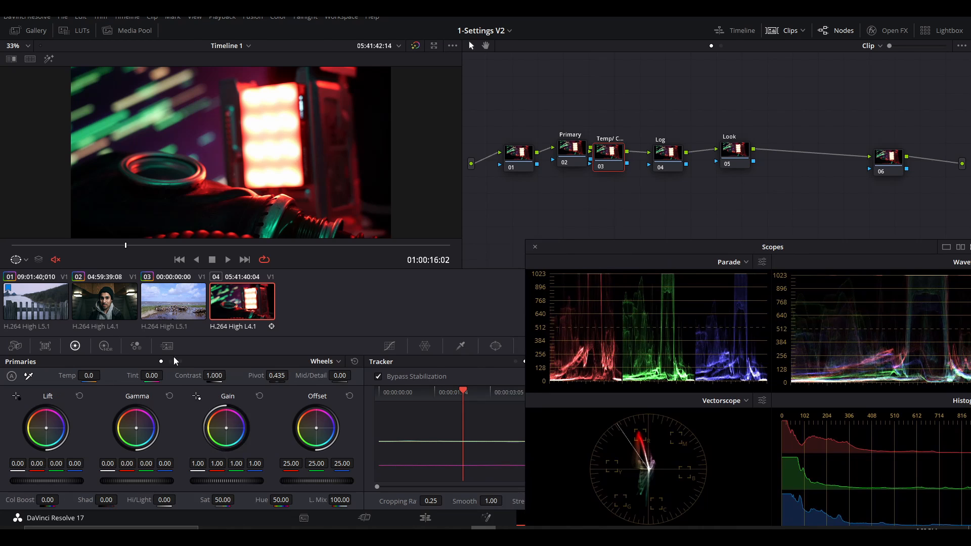
{"action": "left_click", "coordinate": [576, 155]}
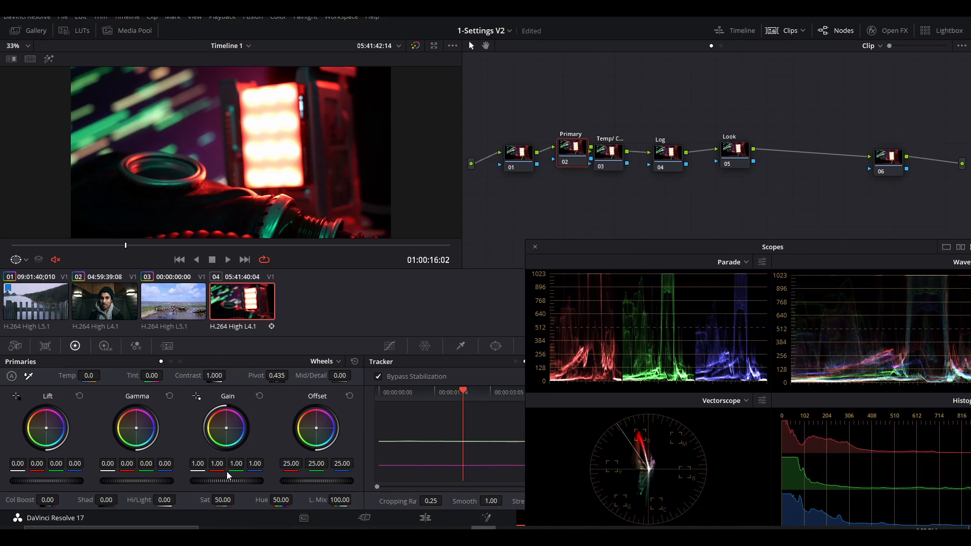
{"action": "left_click_drag", "start_coordinate": [228, 475], "coordinate": [203, 475]}
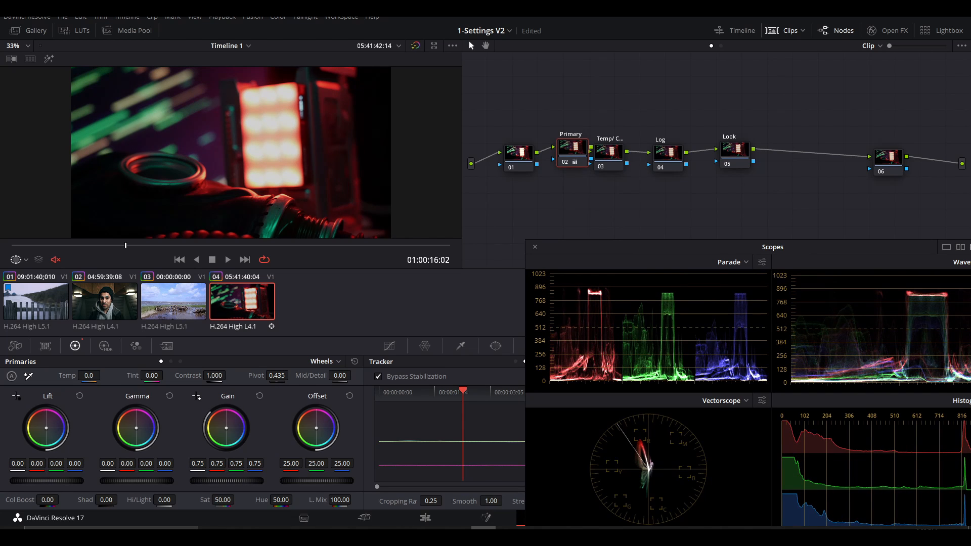
{"action": "left_click_drag", "start_coordinate": [47, 481], "coordinate": [50, 481]}
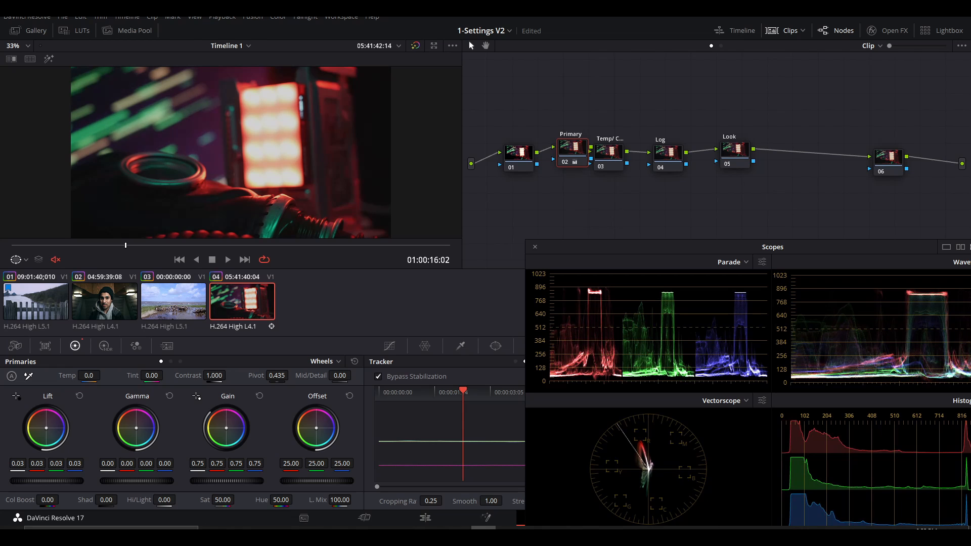
{"action": "left_click", "coordinate": [390, 346]}
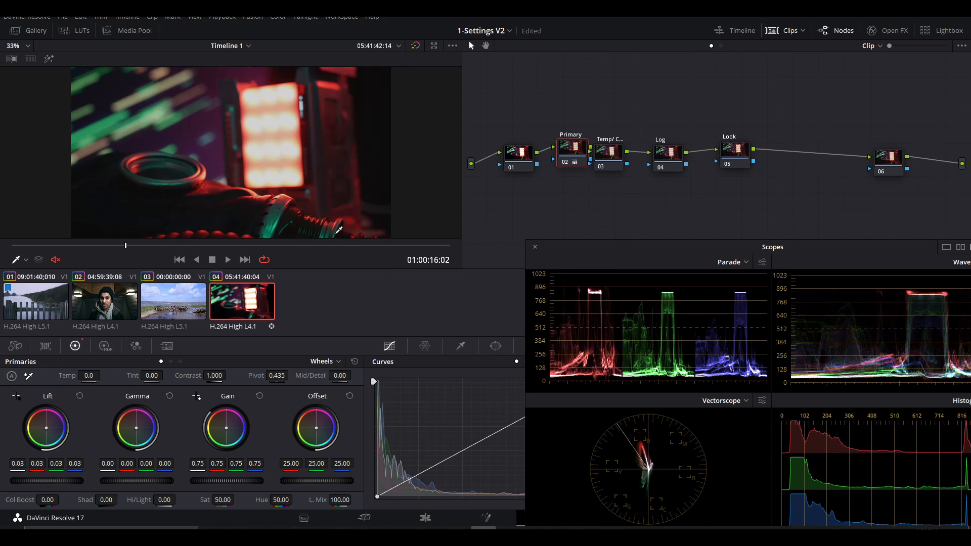
On the Temp node, set Temp to 270, Tint to -22 and Contrast to 1.038, and raise the saturation slightly
{"action": "left_click", "coordinate": [599, 162]}
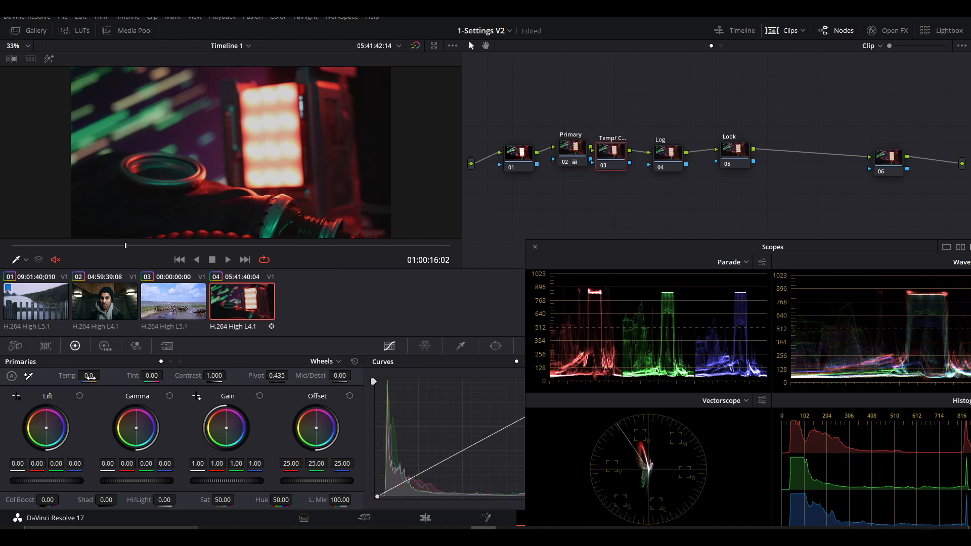
{"action": "left_click_drag", "start_coordinate": [103, 375], "coordinate": [103, 375]}
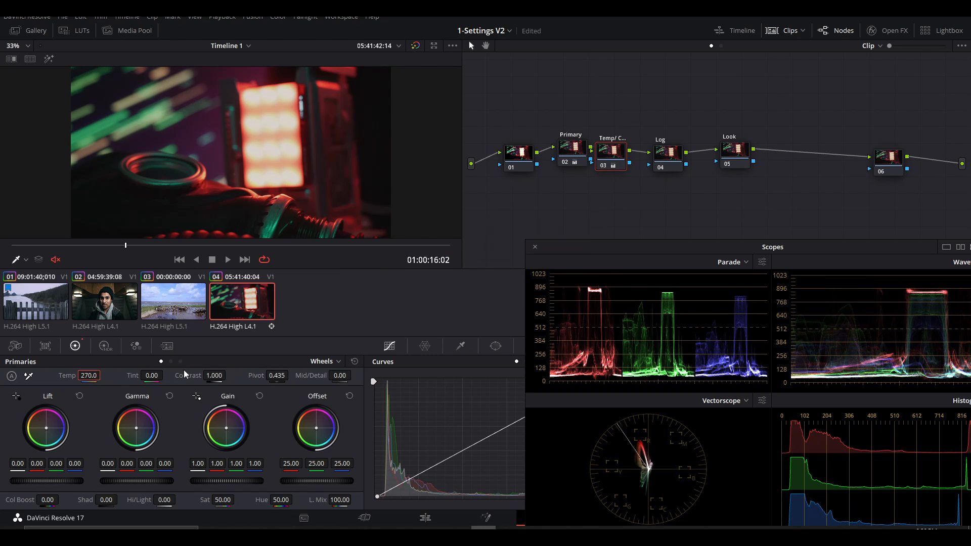
{"action": "left_click_drag", "start_coordinate": [153, 375], "coordinate": [172, 376]}
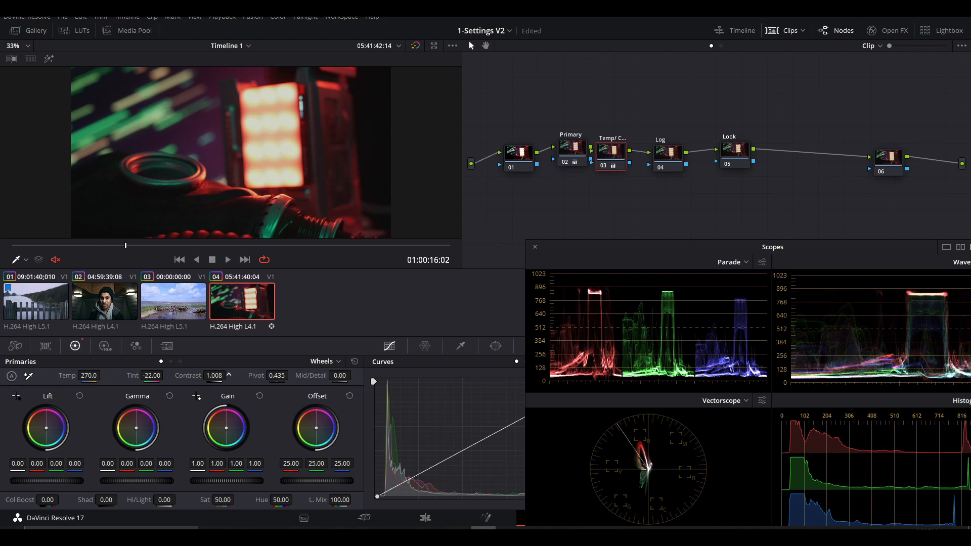
{"action": "left_click_drag", "start_coordinate": [228, 375], "coordinate": [354, 377]}
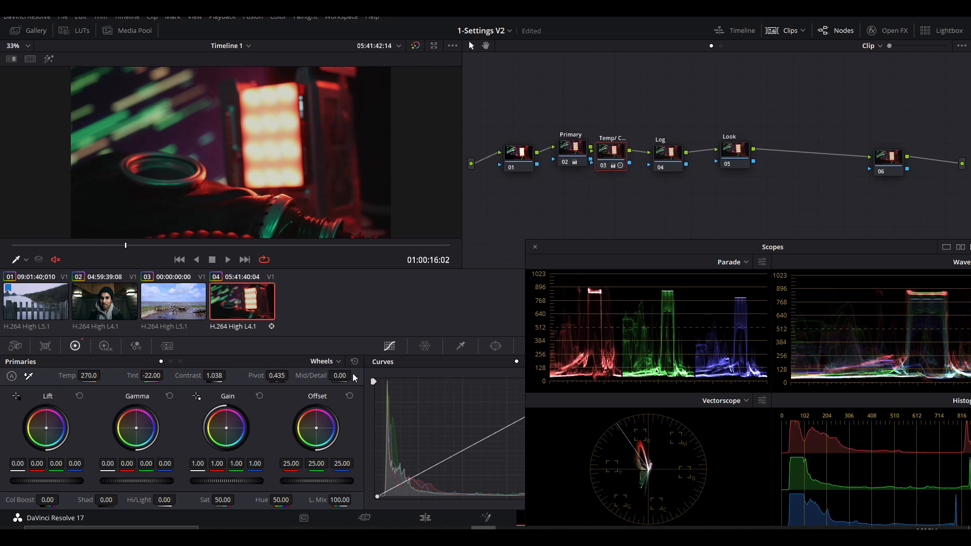
{"action": "left_click_drag", "start_coordinate": [221, 500], "coordinate": [237, 499]}
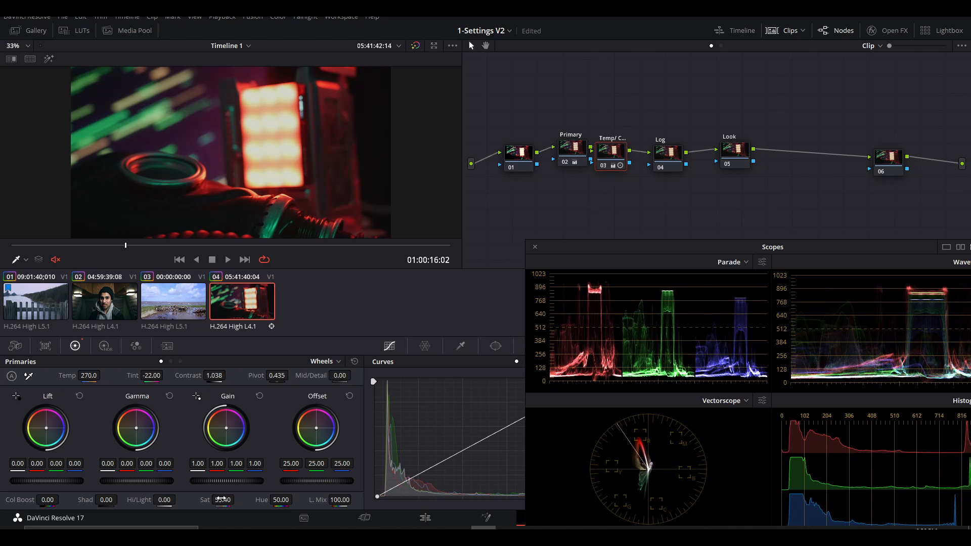
On the Log node, shift the log Shadow wheel to red -0.01, green 0.02 and blue -0.15
{"action": "left_click", "coordinate": [674, 153]}
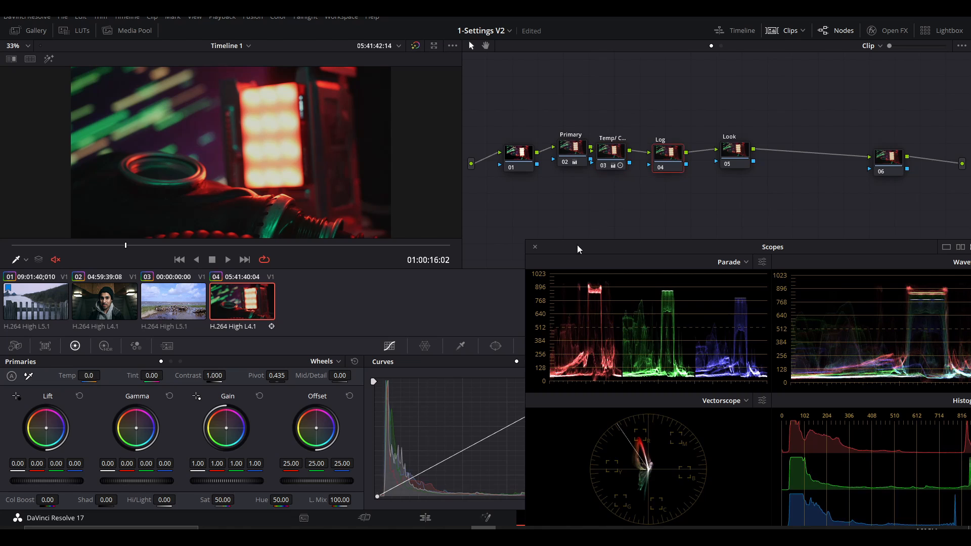
{"action": "left_click", "coordinate": [180, 362]}
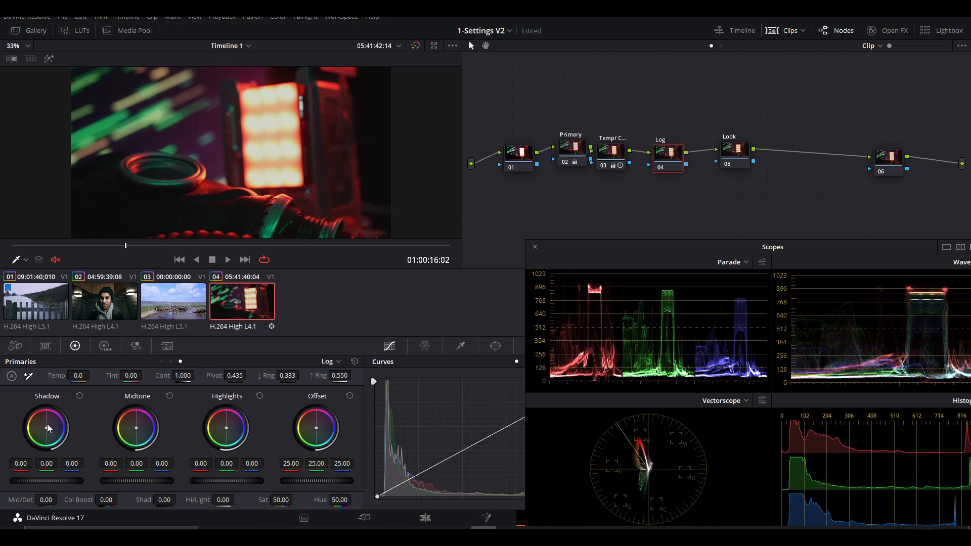
{"action": "left_click_drag", "start_coordinate": [46, 428], "coordinate": [45, 428]}
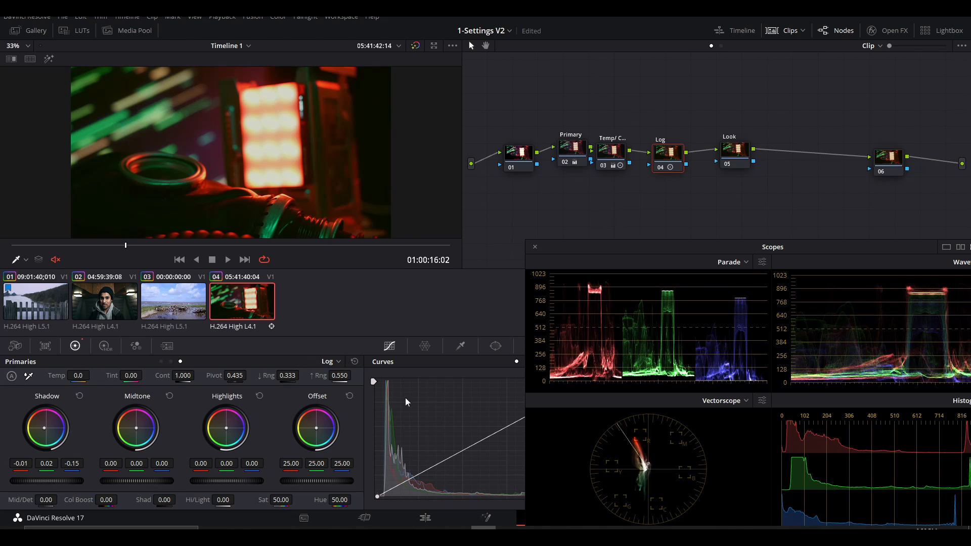
Shape the Log node's custom curve by raising the black point and midtones slightly and pulling a highlight point just below the diagonal
{"action": "left_click_drag", "start_coordinate": [558, 256], "coordinate": [625, 256]}
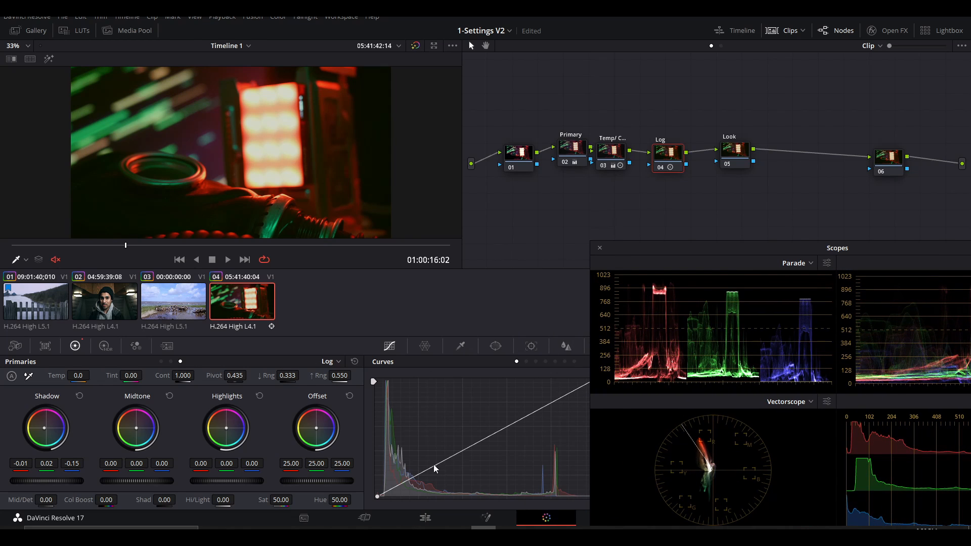
{"action": "left_click_drag", "start_coordinate": [412, 478], "coordinate": [375, 495]}
{"action": "left_click_drag", "start_coordinate": [555, 401], "coordinate": [555, 396]}
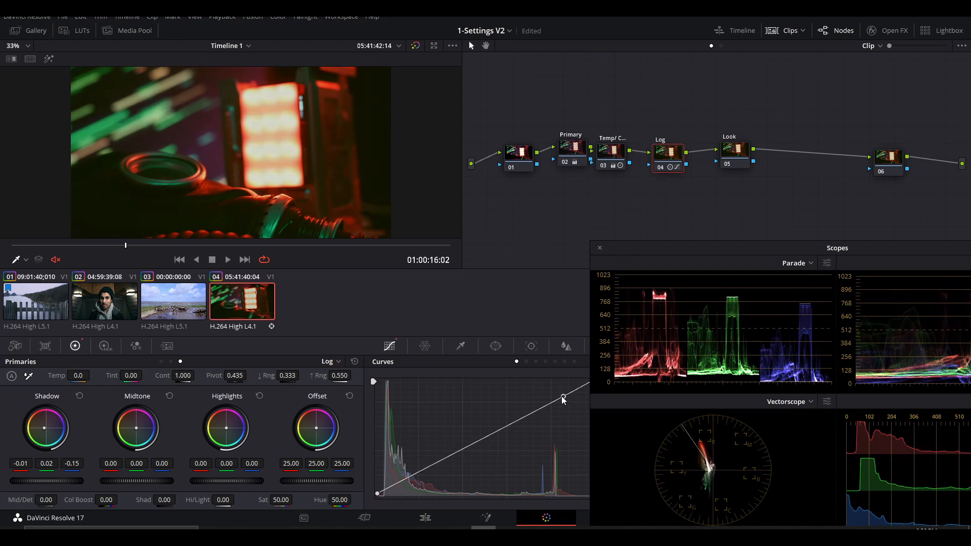
{"action": "left_click", "coordinate": [469, 446]}
{"action": "left_click_drag", "start_coordinate": [469, 447], "coordinate": [453, 448]}
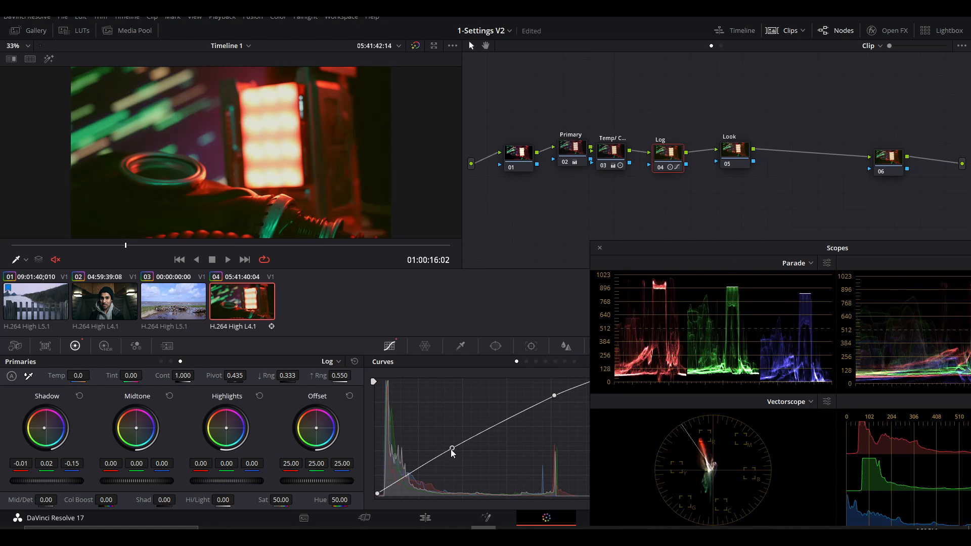
{"action": "left_click_drag", "start_coordinate": [451, 449], "coordinate": [450, 452]}
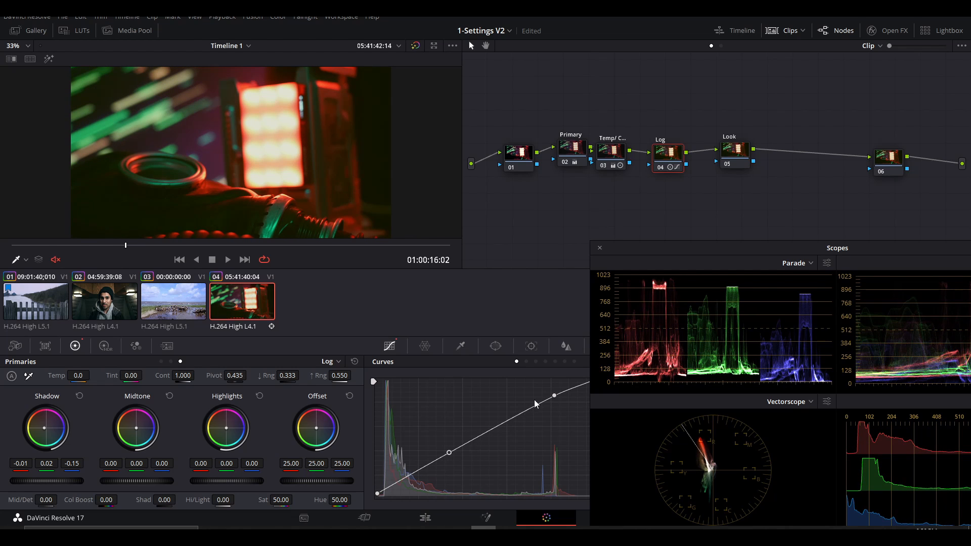
{"action": "left_click_drag", "start_coordinate": [555, 398], "coordinate": [555, 410]}
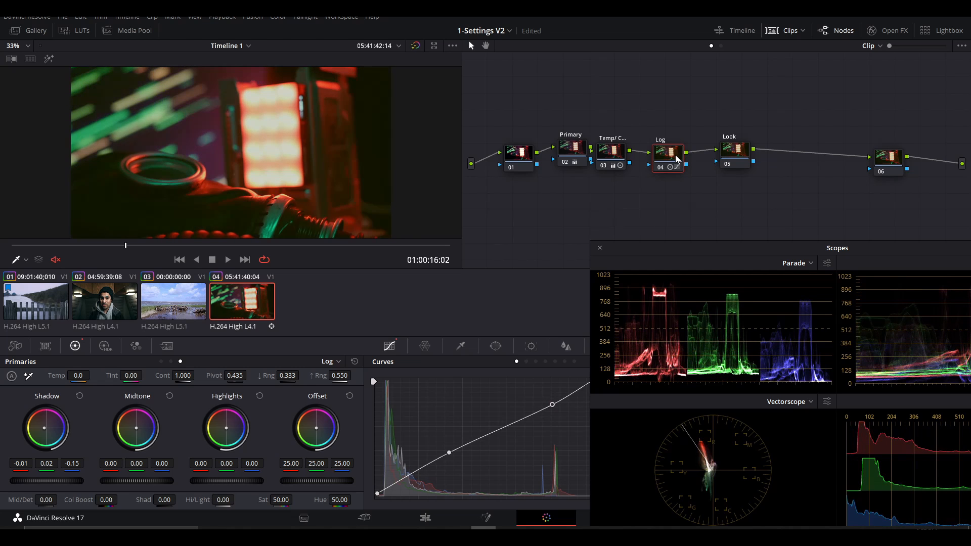
On the Look node, set Lift to red -0.01 and blue 0.04, Tint to -21.50, and Gamma to red 0.01 and blue -0.04
{"action": "left_click_drag", "start_coordinate": [670, 154], "coordinate": [700, 150]}
{"action": "left_click", "coordinate": [734, 148]}
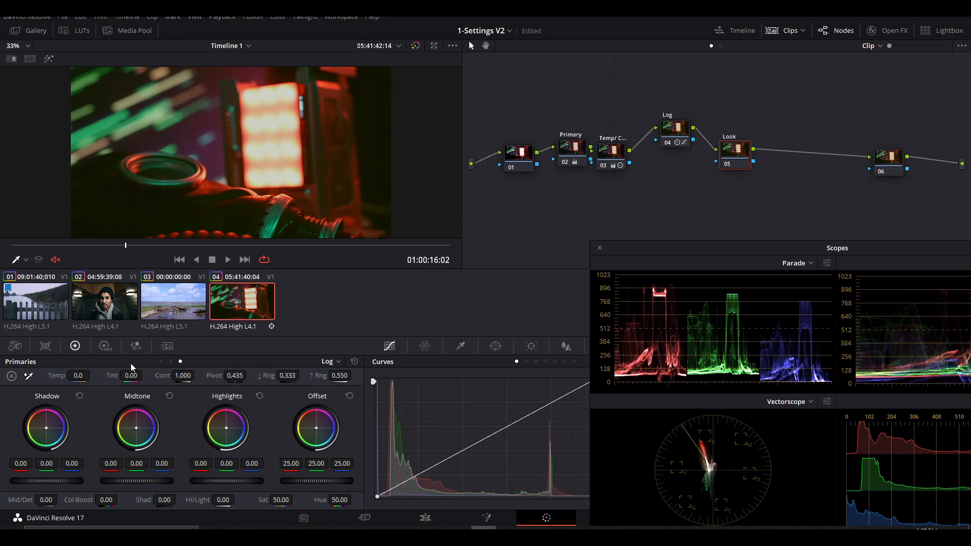
{"action": "left_click", "coordinate": [161, 362]}
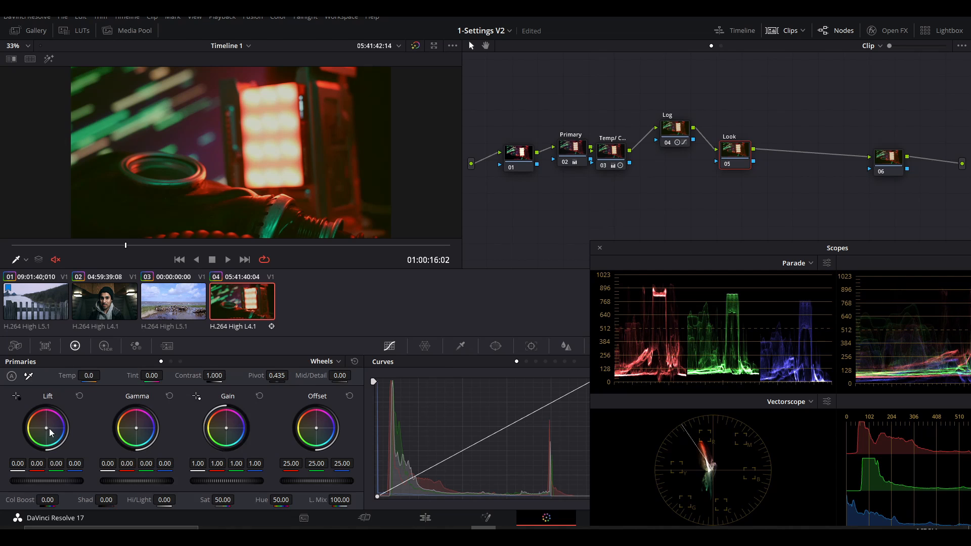
{"action": "left_click_drag", "start_coordinate": [46, 428], "coordinate": [49, 431]}
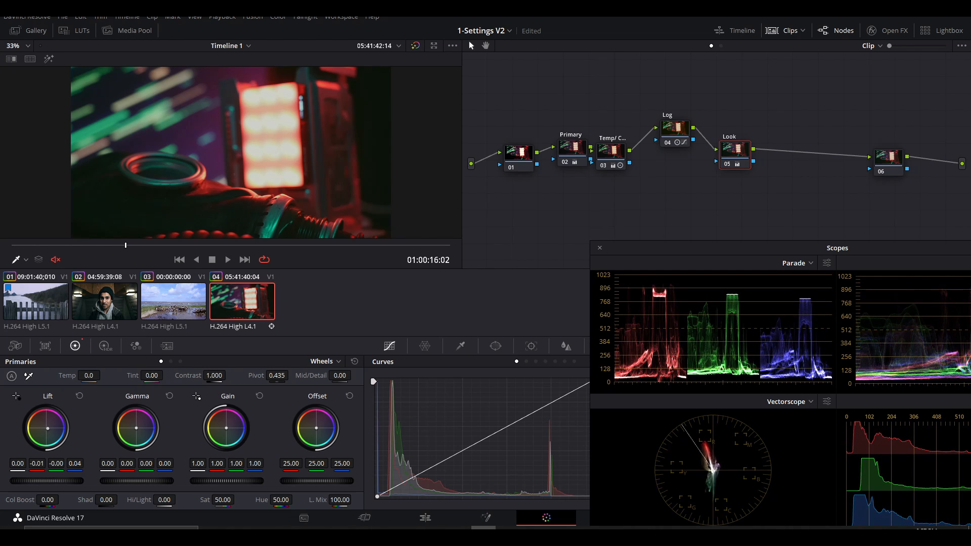
{"action": "mouse_move", "coordinate": [150, 379]}
{"action": "left_mouse_down"}
{"action": "mouse_move", "coordinate": [159, 379]}
{"action": "mouse_move", "coordinate": [143, 379]}
{"action": "left_mouse_up"}
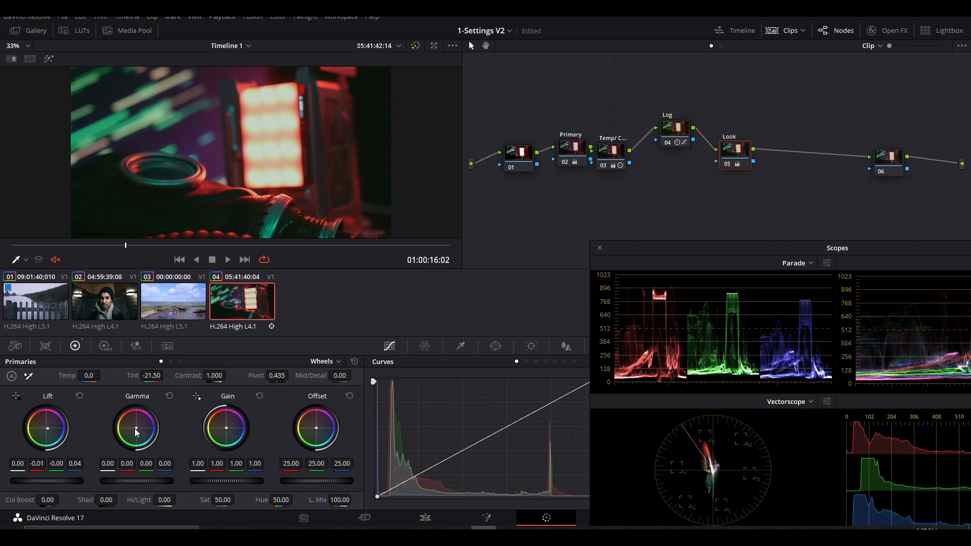
{"action": "left_click_drag", "start_coordinate": [137, 428], "coordinate": [133, 428]}
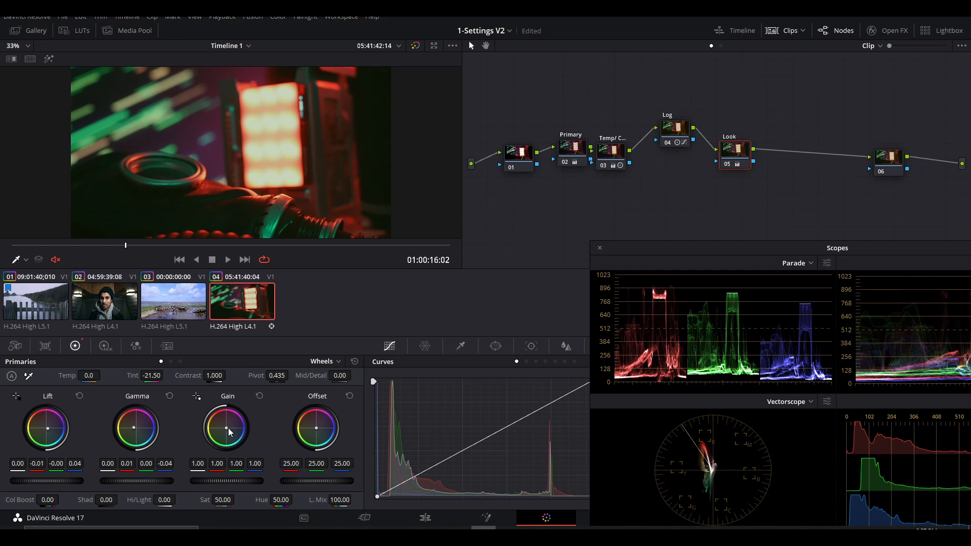
On the Look node, set Gain to red 1.03, green 0.96, blue 1.33 and Offset to red 23.97, green 24.46, blue 23.17
{"action": "left_click_drag", "start_coordinate": [225, 428], "coordinate": [228, 427]}
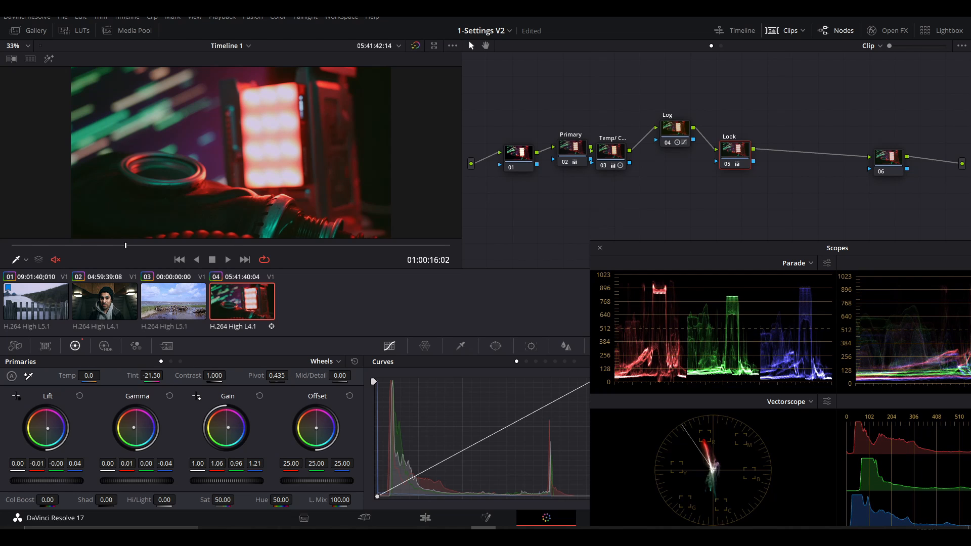
{"action": "left_click_drag", "start_coordinate": [228, 428], "coordinate": [228, 427]}
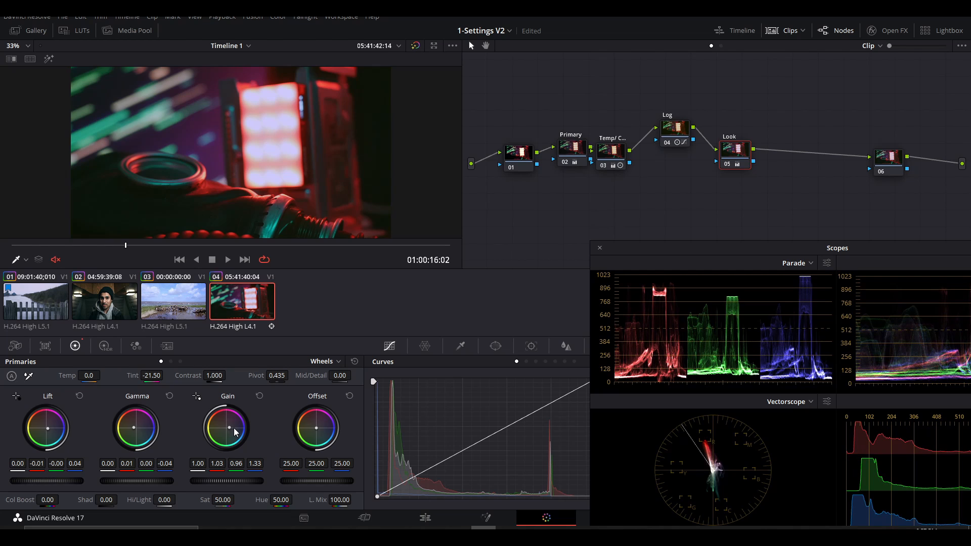
{"action": "left_click_drag", "start_coordinate": [316, 427], "coordinate": [315, 428]}
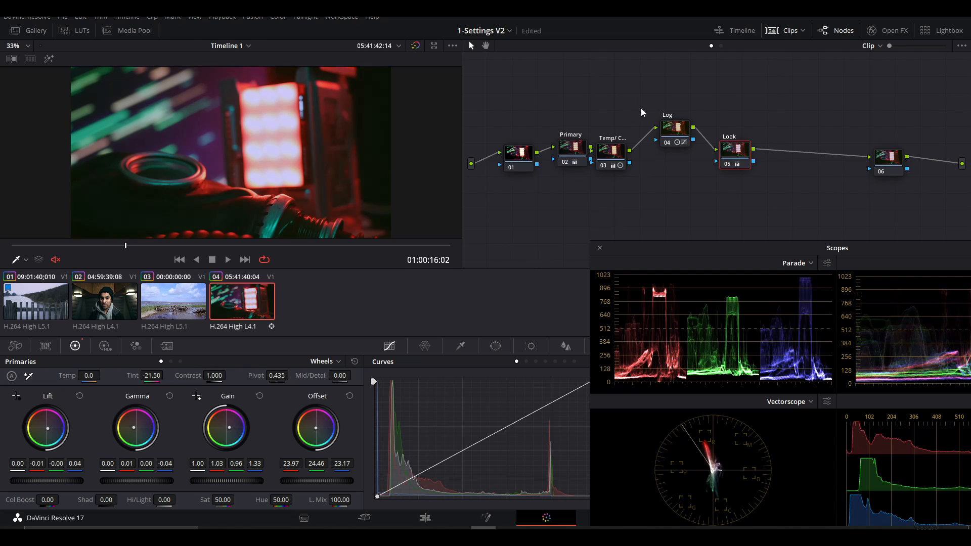
Move the Log node down in line with its neighbours and bring node 06 closer to the Look node
{"action": "left_click_drag", "start_coordinate": [672, 129], "coordinate": [667, 144]}
{"action": "left_click_drag", "start_coordinate": [876, 162], "coordinate": [805, 151]}
Select all nodes and toggle them off and on to compare the ungraded and graded image
{"action": "left_click_drag", "start_coordinate": [761, 111], "coordinate": [500, 210]}
{"action": "key", "text": "ctrl+d"}
{"action": "key", "text": "ctrl+d"}
{"action": "key", "text": "ctrl+d"}
{"action": "key", "text": "ctrl+d"}
{"action": "key", "text": "ctrl+d"}
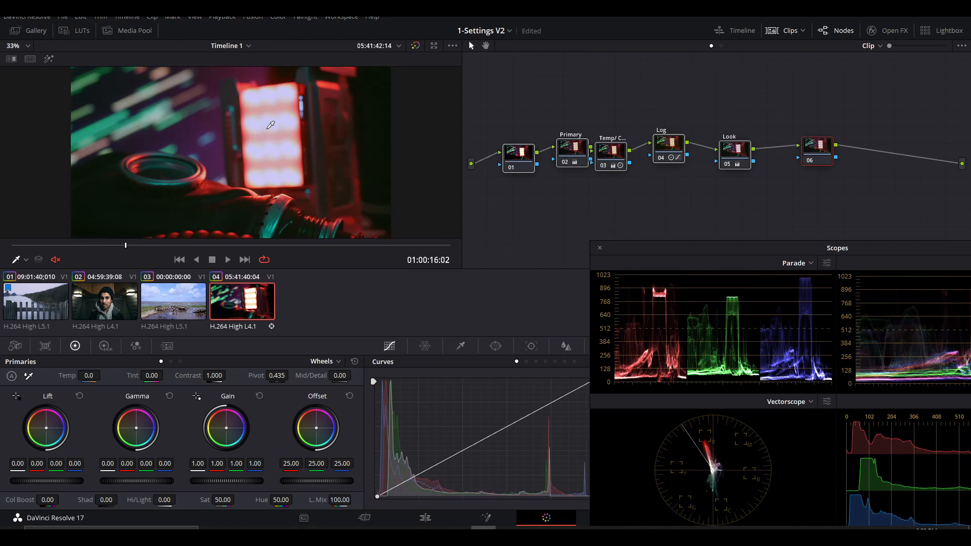
{"action": "key", "text": "ctrl+d"}
{"action": "key", "text": "ctrl+d"}
{"action": "key", "text": "ctrl+d"}
{"action": "key", "text": "ctrl+d"}
{"action": "key", "text": "ctrl+d"}
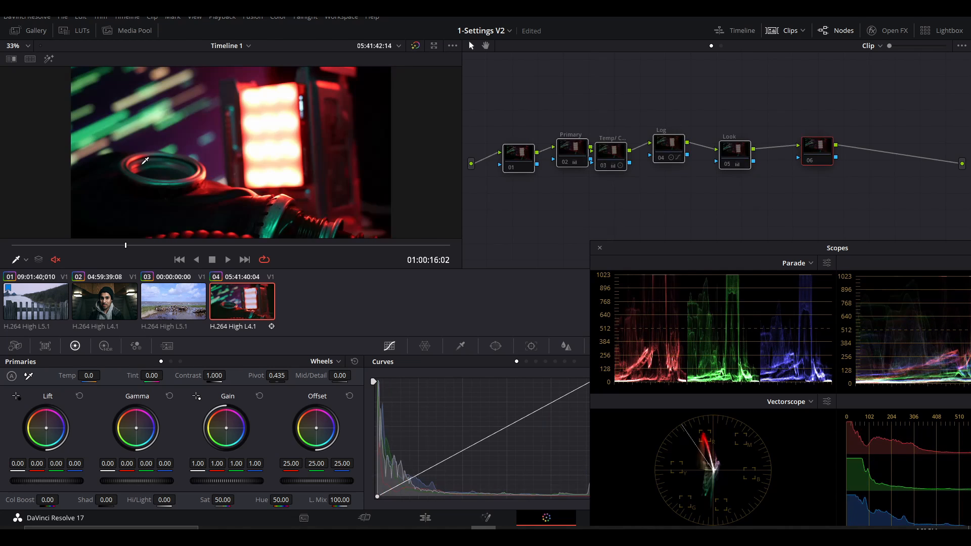
{"action": "key", "text": "ctrl+d"}
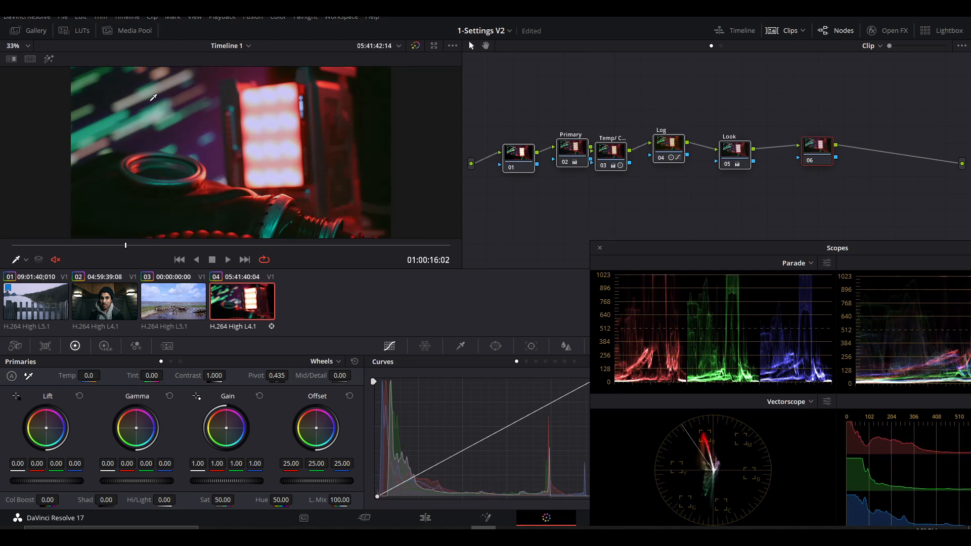
{"action": "left_click", "coordinate": [823, 151]}
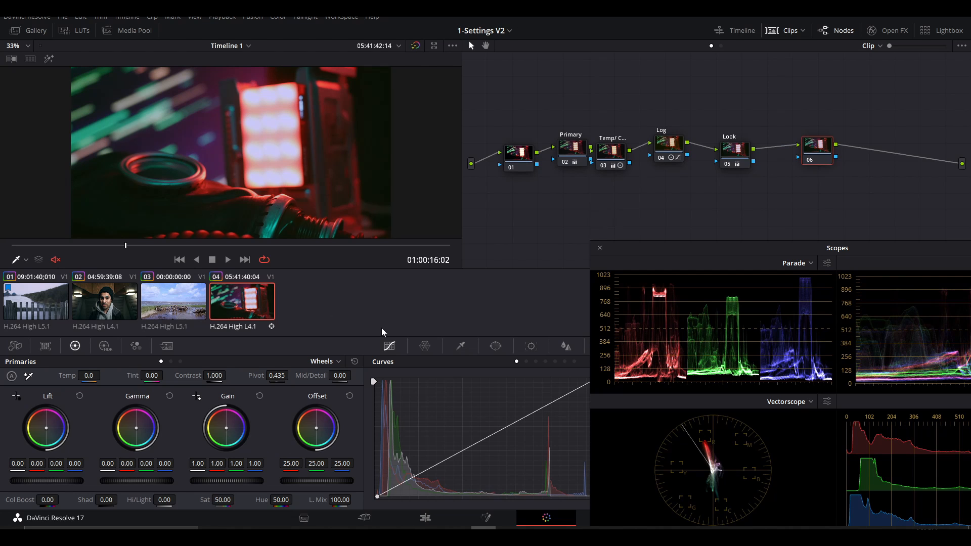
Reposition the Scopes window to show all four scopes and nudge the Lift master wheel on node 01, leaving it at 0.00
{"action": "left_click_drag", "start_coordinate": [773, 249], "coordinate": [652, 241]}
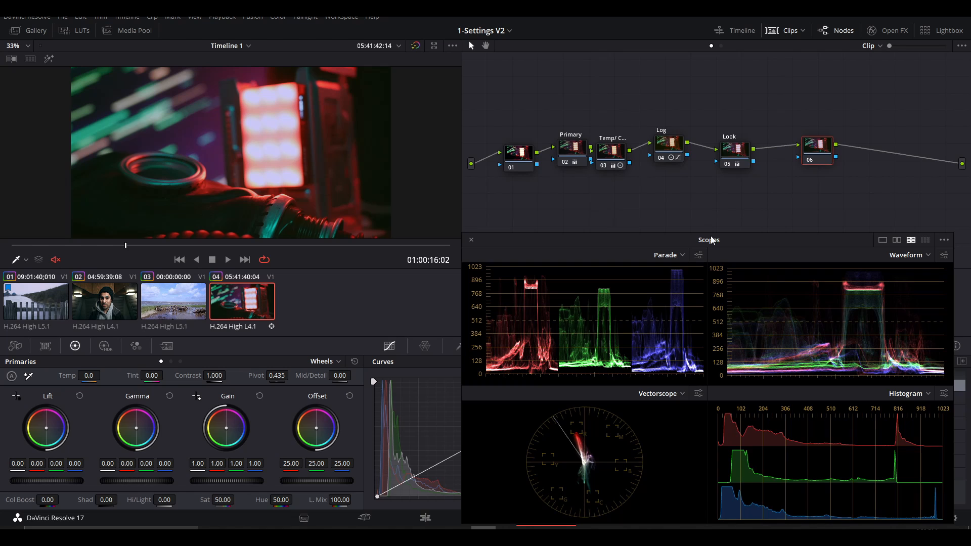
{"action": "left_click_drag", "start_coordinate": [711, 240], "coordinate": [737, 234]}
{"action": "left_click", "coordinate": [519, 170]}
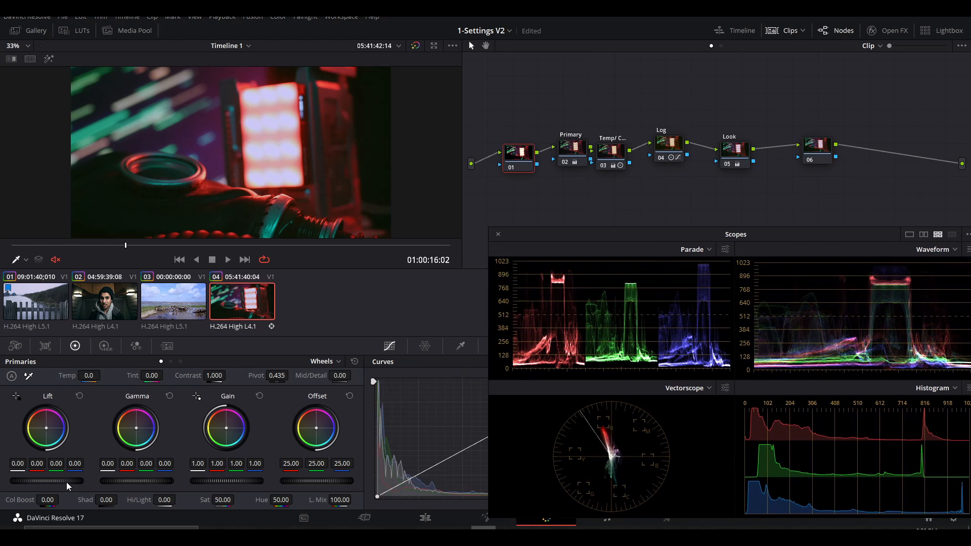
{"action": "left_click_drag", "start_coordinate": [47, 481], "coordinate": [46, 481]}
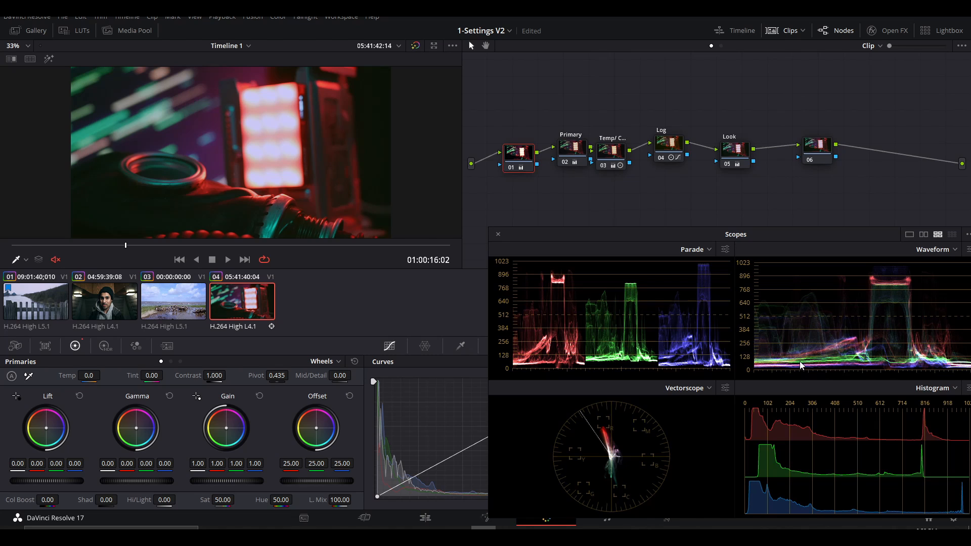
On node 06, set the log Shadow wheel to red -0.08, green 0.03, blue -0.03 and the primary Lift blue to 0.01
{"action": "left_click", "coordinate": [820, 157]}
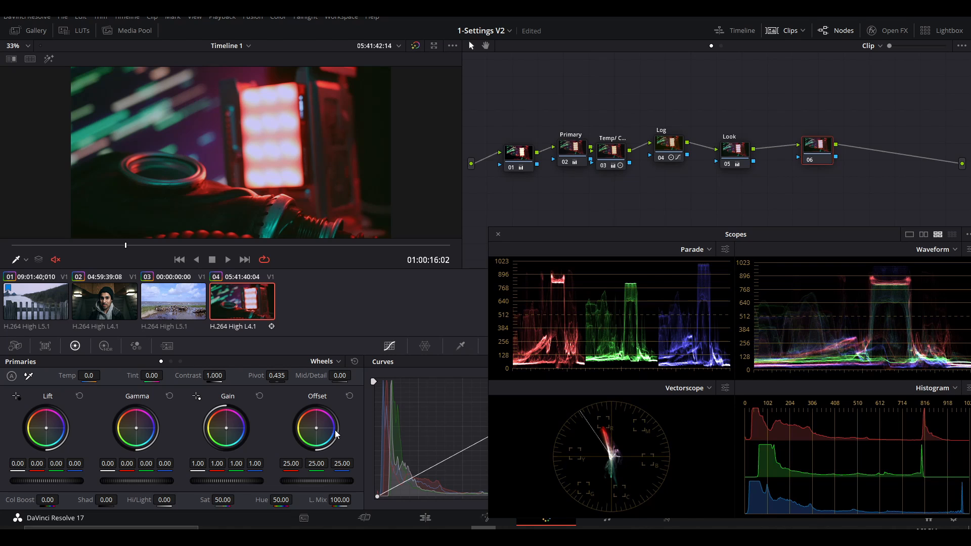
{"action": "left_click", "coordinate": [180, 361]}
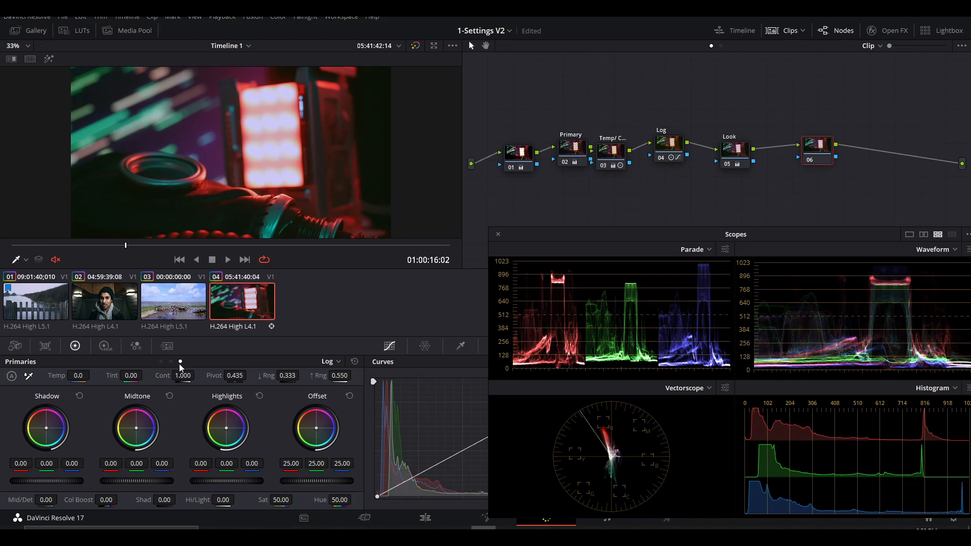
{"action": "left_click_drag", "start_coordinate": [46, 428], "coordinate": [46, 429]}
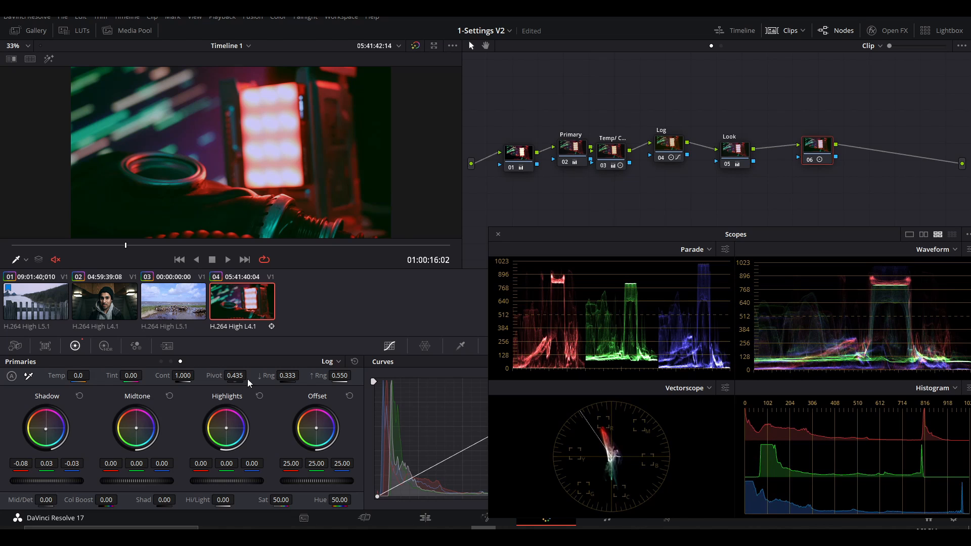
{"action": "left_click", "coordinate": [161, 362]}
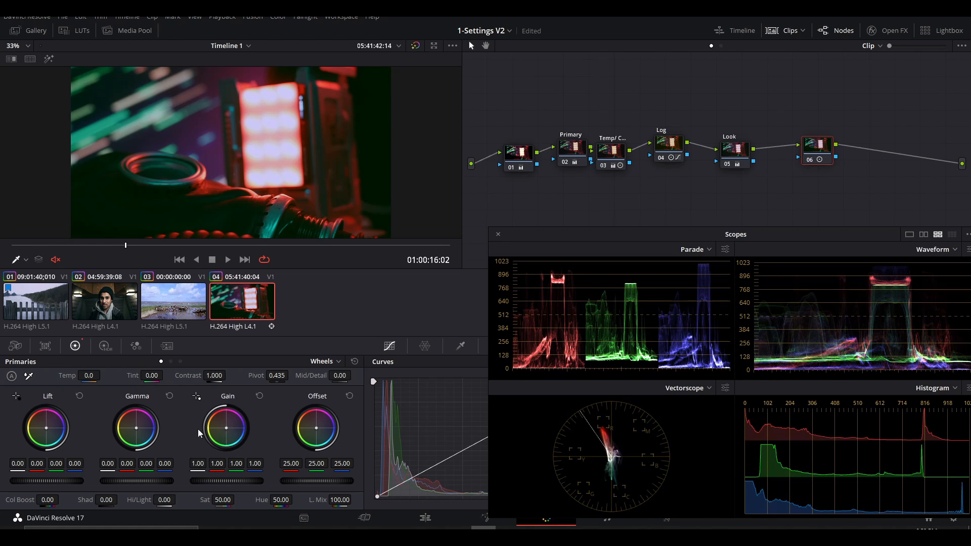
{"action": "left_click_drag", "start_coordinate": [45, 429], "coordinate": [46, 428]}
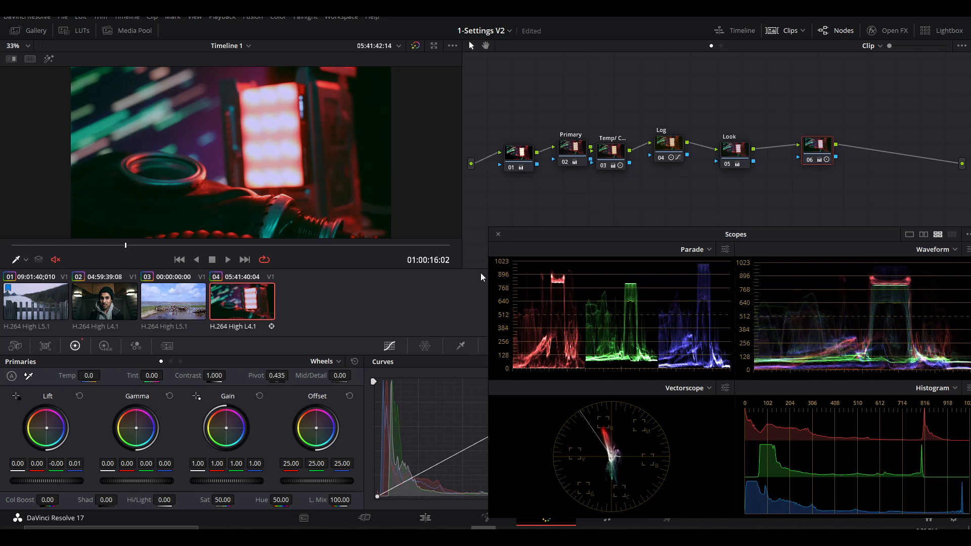
Toggle node 06 off and on to compare its effect on the image
{"action": "key", "text": "ctrl+d"}
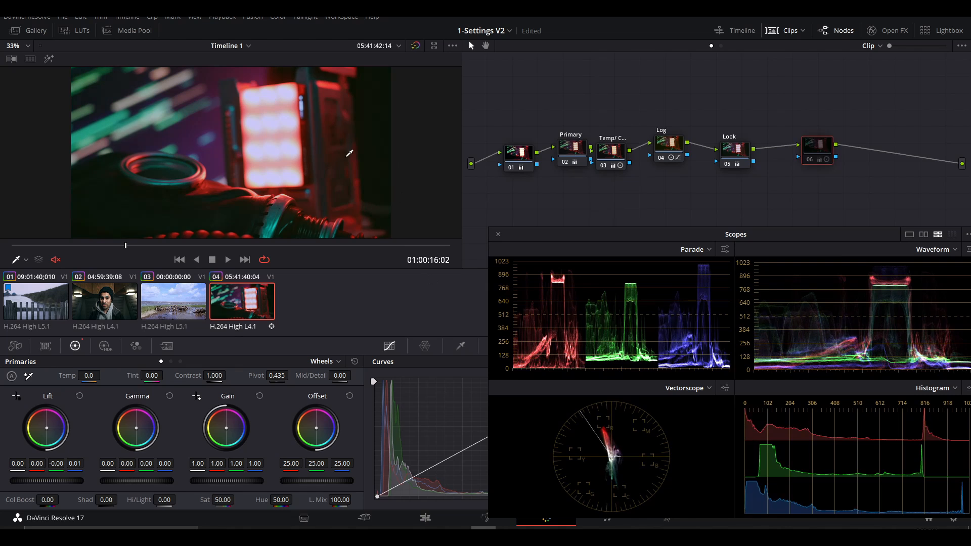
{"action": "key", "text": "ctrl+d"}
{"action": "key", "text": "ctrl+d"}
{"action": "key", "text": "ctrl+d"}
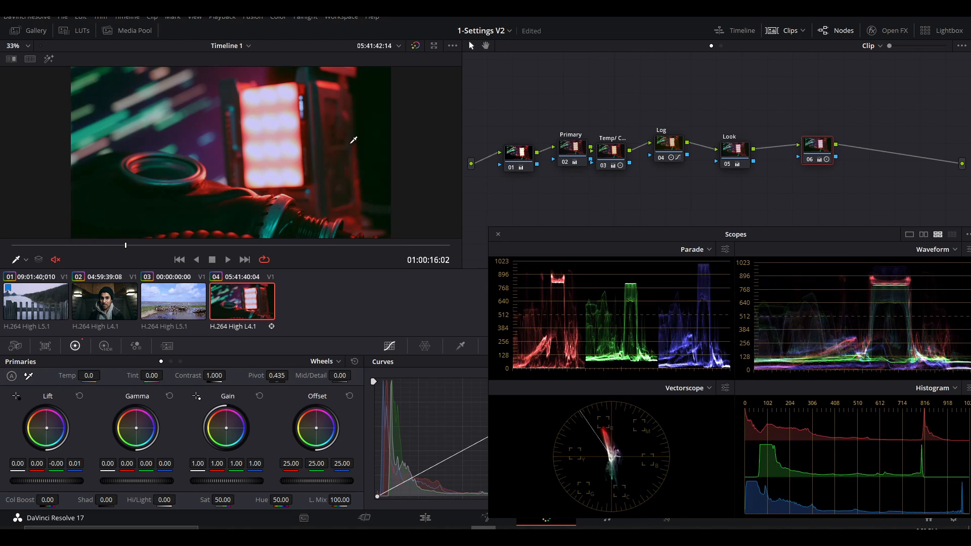
{"action": "key", "text": "ctrl+d"}
{"action": "key", "text": "ctrl+d"}
On node 01, raise the custom curve's black point and shadows slightly, pull the midtones just below the diagonal, and anchor a highlight point
{"action": "left_click", "coordinate": [528, 161]}
{"action": "left_click_drag", "start_coordinate": [585, 234], "coordinate": [697, 229]}
{"action": "left_click_drag", "start_coordinate": [546, 404], "coordinate": [543, 410]}
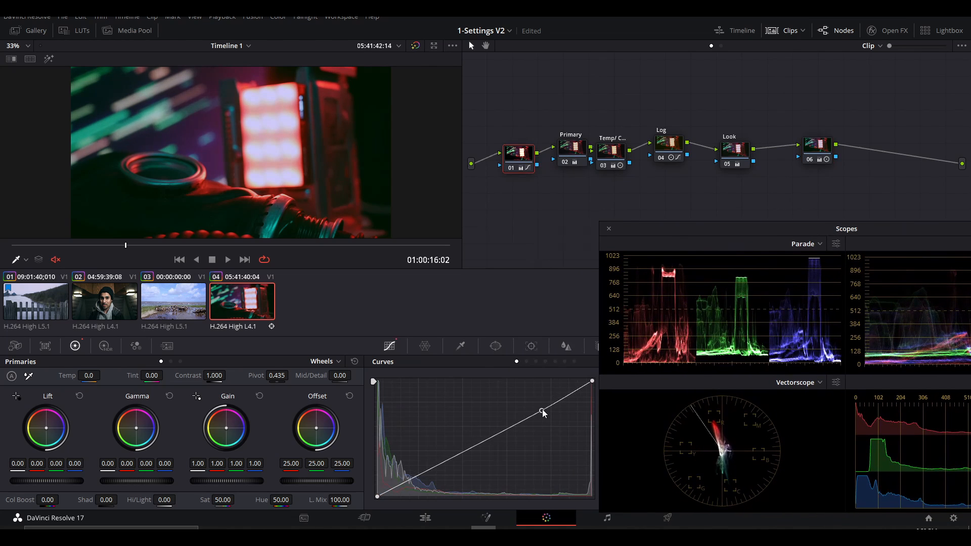
{"action": "right_click", "coordinate": [543, 410]}
{"action": "left_click_drag", "start_coordinate": [377, 498], "coordinate": [376, 494]}
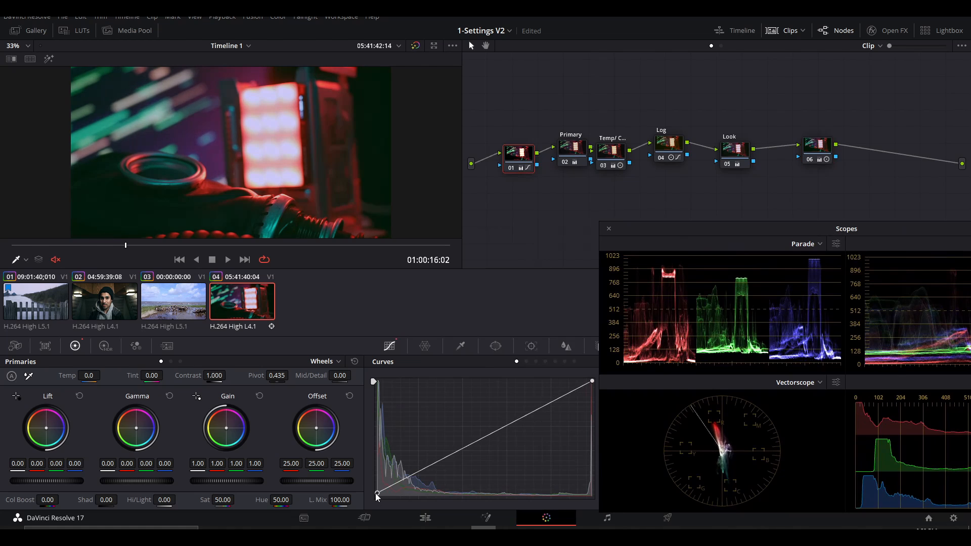
{"action": "left_click_drag", "start_coordinate": [427, 466], "coordinate": [427, 471]}
{"action": "left_click_drag", "start_coordinate": [541, 410], "coordinate": [487, 442]}
{"action": "left_click_drag", "start_coordinate": [428, 471], "coordinate": [424, 467]}
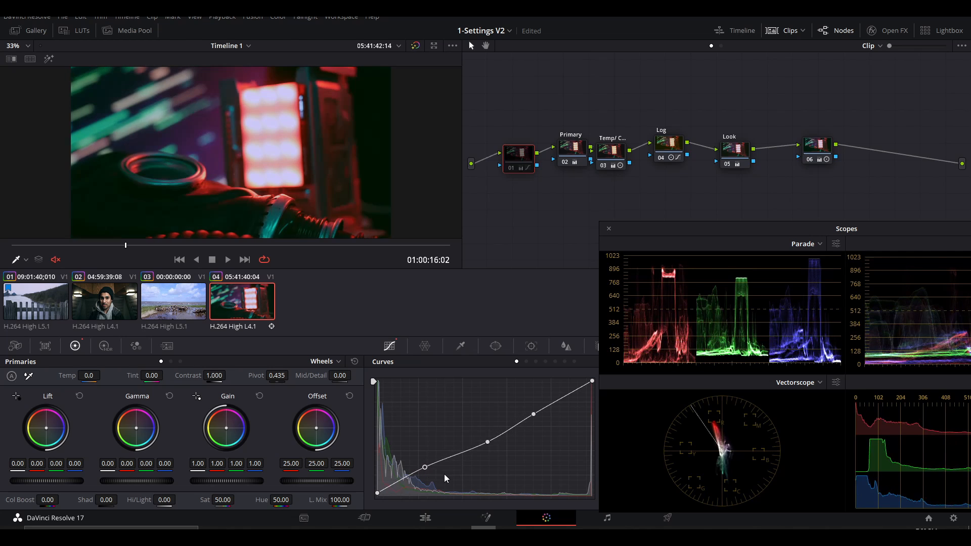
Grab a still and compare it against the clip with all nodes selected using the reference wipe, turning the wipe off when done
{"action": "left_click_drag", "start_coordinate": [856, 130], "coordinate": [556, 198]}
{"action": "right_click", "coordinate": [170, 134]}
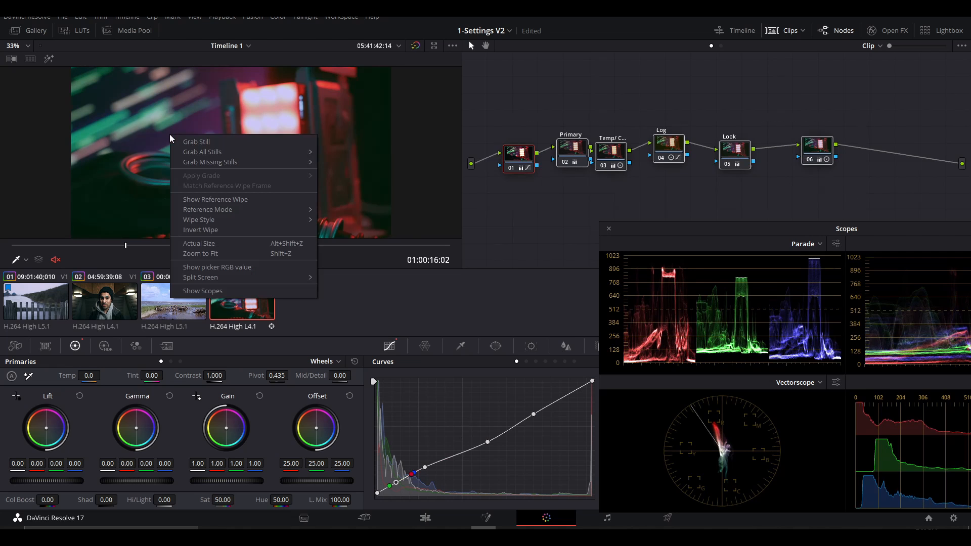
{"action": "left_click", "coordinate": [213, 143]}
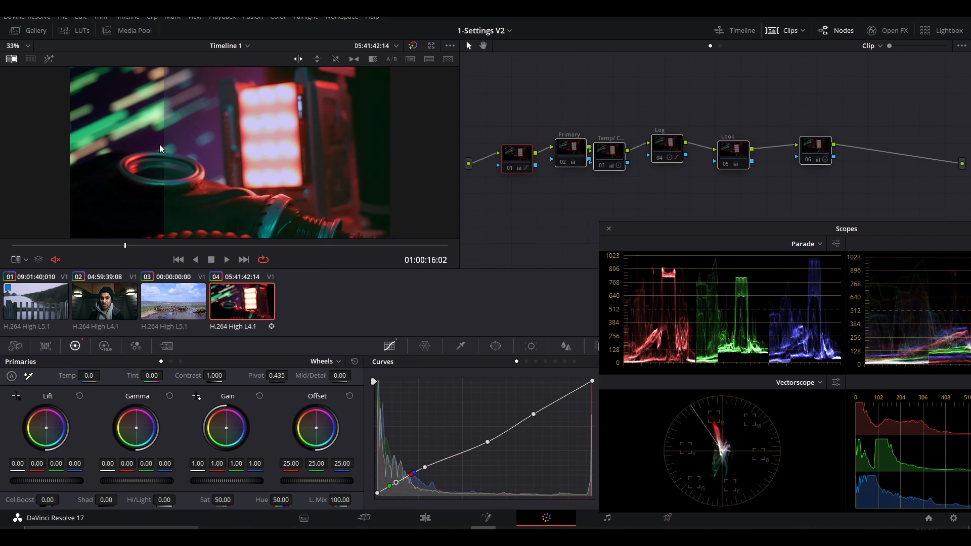
{"action": "left_click_drag", "start_coordinate": [163, 144], "coordinate": [65, 200]}
{"action": "left_click_drag", "start_coordinate": [487, 84], "coordinate": [747, 186]}
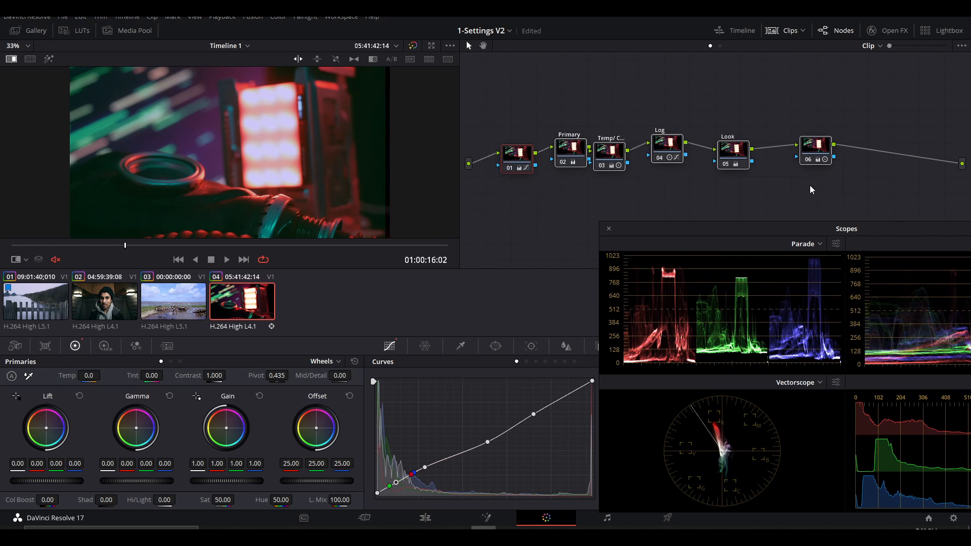
{"action": "left_click", "coordinate": [7, 58]}
Toggle all selected nodes off and on to review the full-frame image before and after grading
{"action": "key", "text": "ctrl+d"}
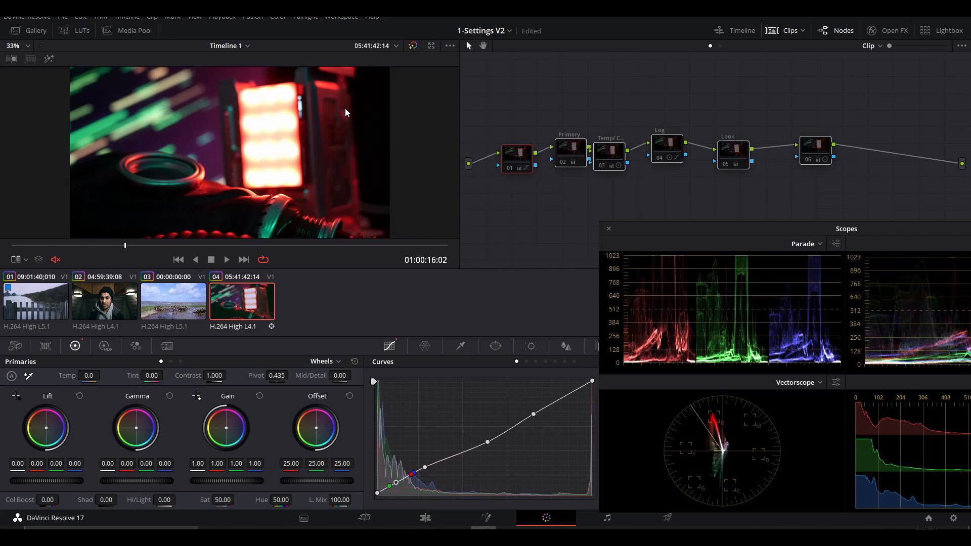
{"action": "key", "text": "ctrl+d"}
{"action": "key", "text": "ctrl+d"}
{"action": "key", "text": "ctrl+d"}
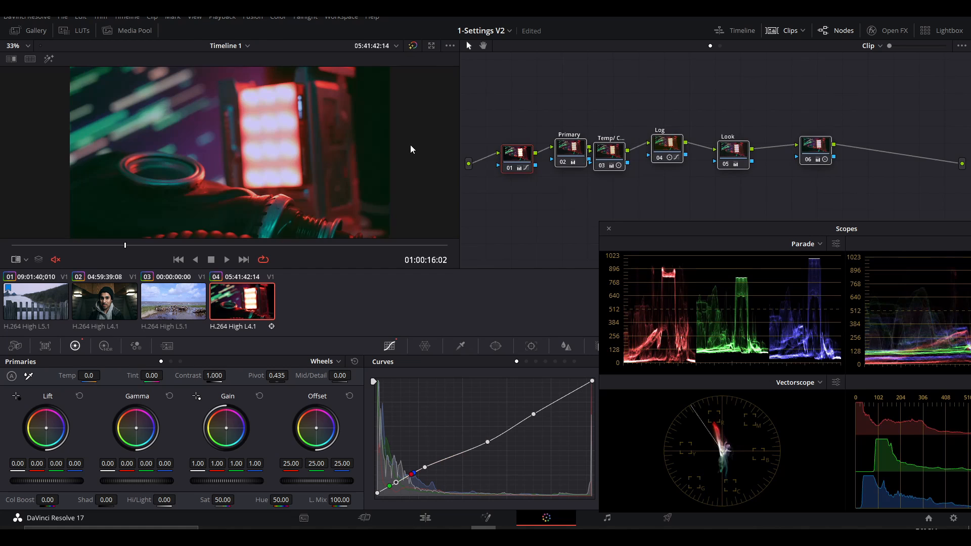
{"action": "key", "text": "ctrl+d"}
{"action": "key", "text": "ctrl+d"}
Lower the master Lift on node 01 to -0.03
{"action": "left_click", "coordinate": [810, 158]}
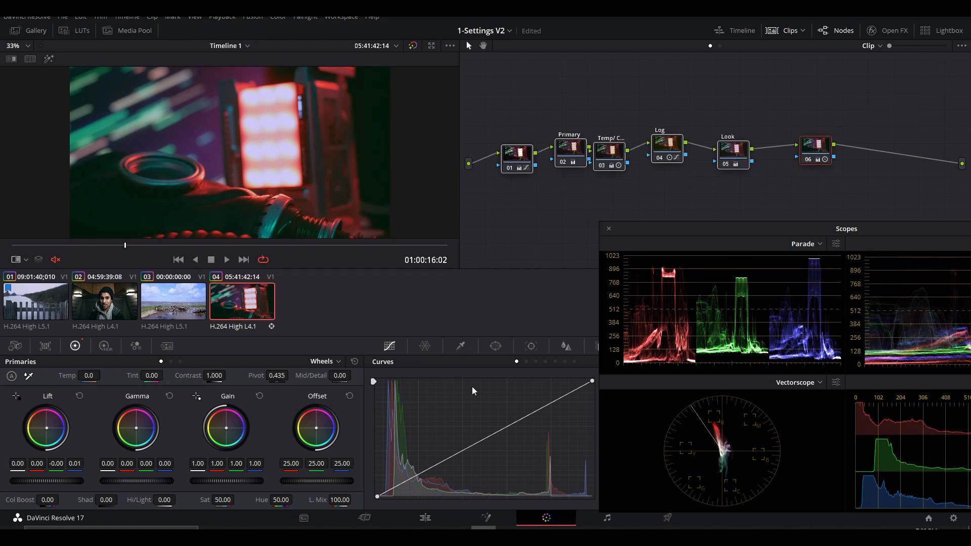
{"action": "left_click", "coordinate": [512, 149]}
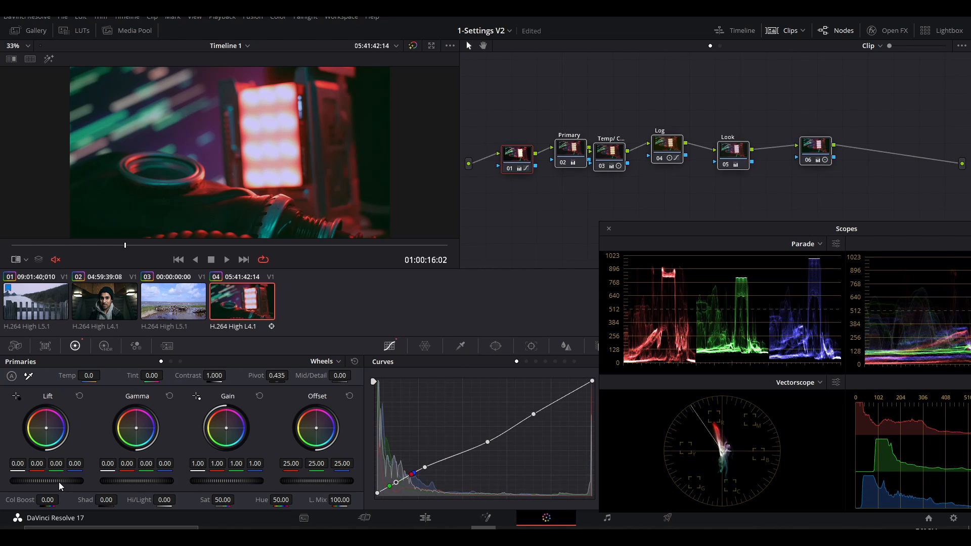
{"action": "left_click_drag", "start_coordinate": [47, 481], "coordinate": [41, 480]}
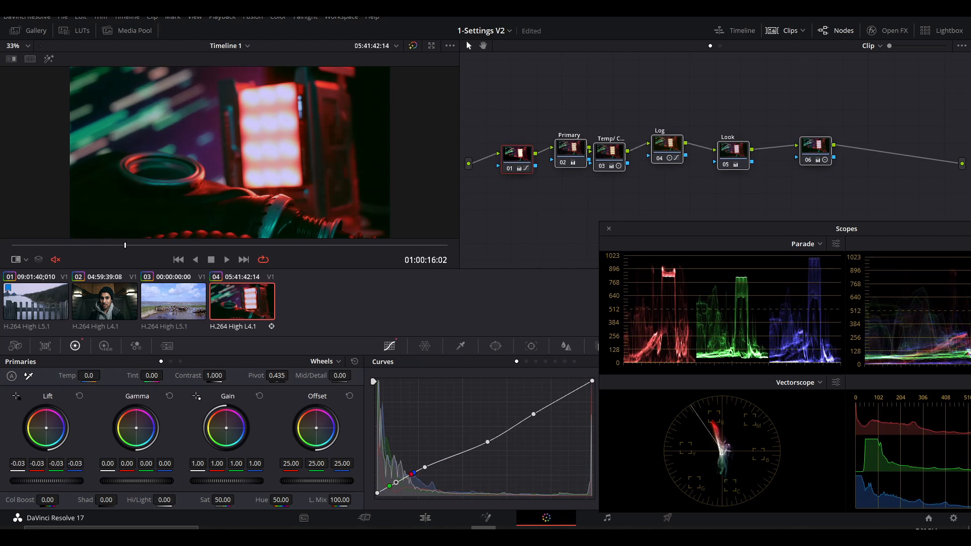
Select all nodes, toggle the whole grade off and on repeatedly to examine the picture and scopes, and shift the Scopes window for a fuller view
{"action": "left_click_drag", "start_coordinate": [847, 103], "coordinate": [518, 197]}
{"action": "key", "text": "ctrl+d"}
{"action": "key", "text": "ctrl+d"}
{"action": "key", "text": "ctrl+d"}
{"action": "key", "text": "ctrl+d"}
{"action": "key", "text": "ctrl+d"}
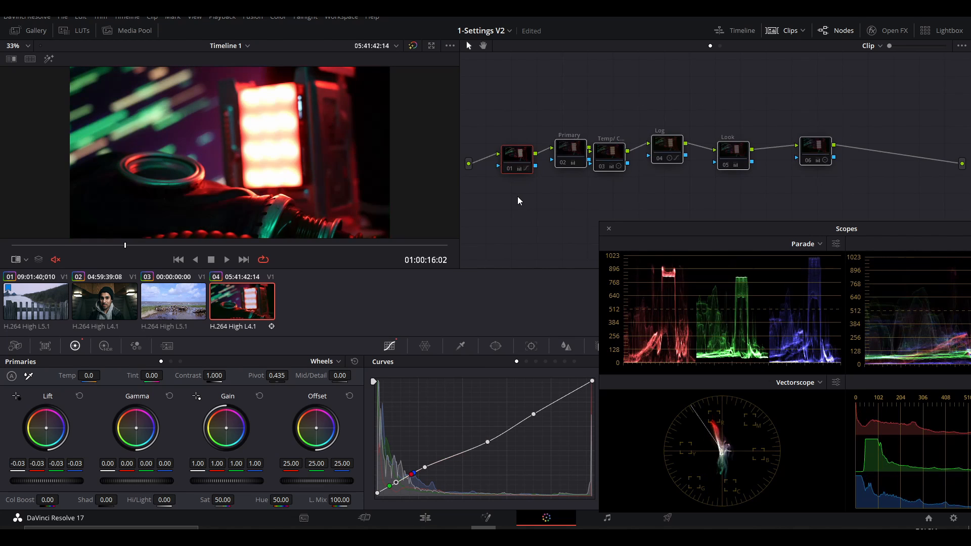
{"action": "key", "text": "ctrl+d"}
{"action": "key", "text": "ctrl+d"}
{"action": "key", "text": "ctrl+d"}
{"action": "key", "text": "ctrl+d"}
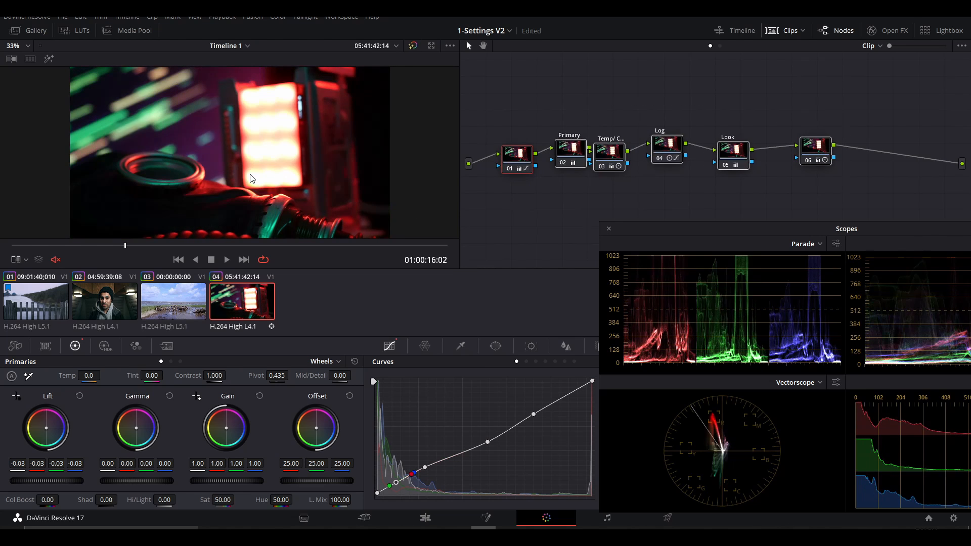
{"action": "key", "text": "ctrl+d"}
{"action": "key", "text": "ctrl+d"}
{"action": "key", "text": "ctrl+d"}
{"action": "key", "text": "ctrl+d"}
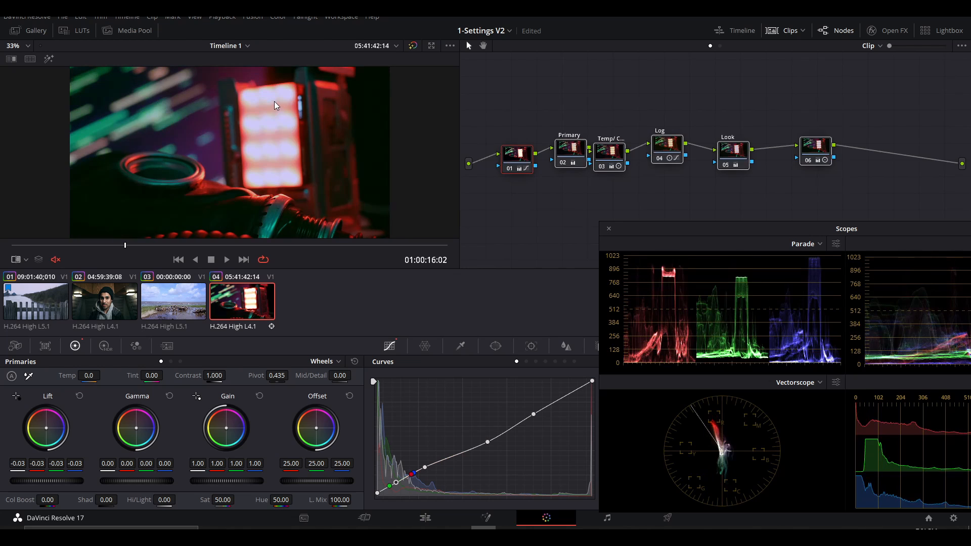
{"action": "key", "text": "ctrl+d"}
{"action": "key", "text": "ctrl+d"}
{"action": "key", "text": "ctrl+d"}
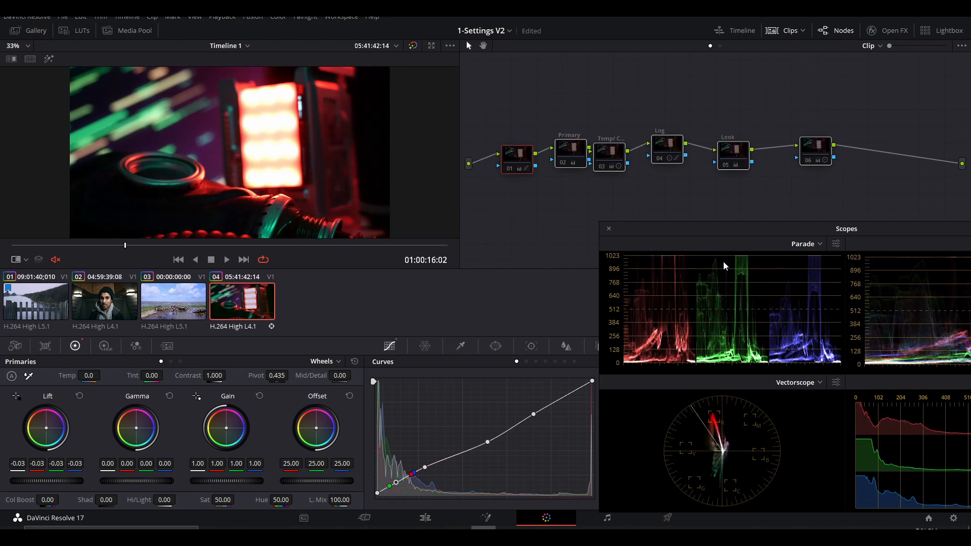
{"action": "key", "text": "ctrl+d"}
{"action": "key", "text": "ctrl+d"}
{"action": "key", "text": "ctrl+d"}
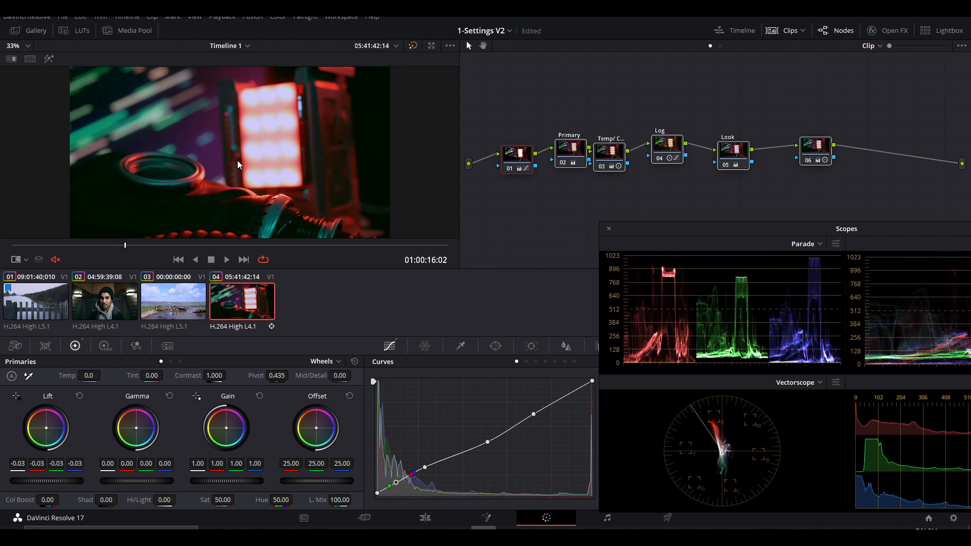
{"action": "key", "text": "ctrl+d"}
{"action": "key", "text": "ctrl+d"}
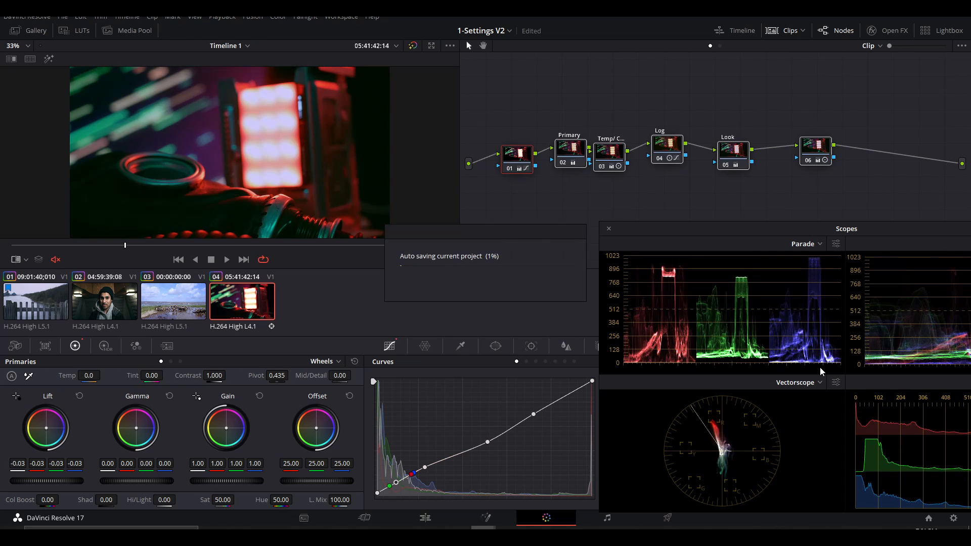
{"action": "key", "text": "ctrl+d"}
{"action": "key", "text": "ctrl+d"}
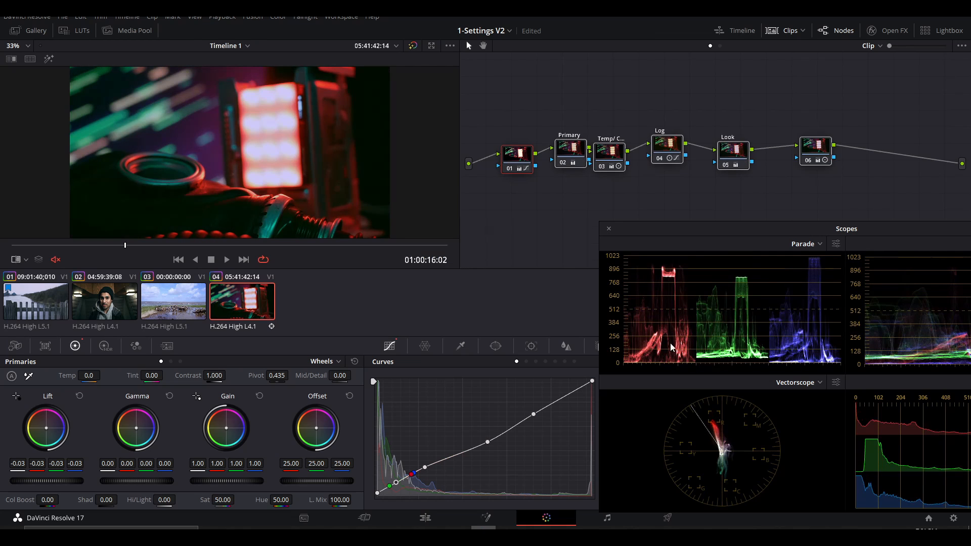
{"action": "key", "text": "alt+d"}
{"action": "key", "text": "alt+d"}
{"action": "key", "text": "alt+d"}
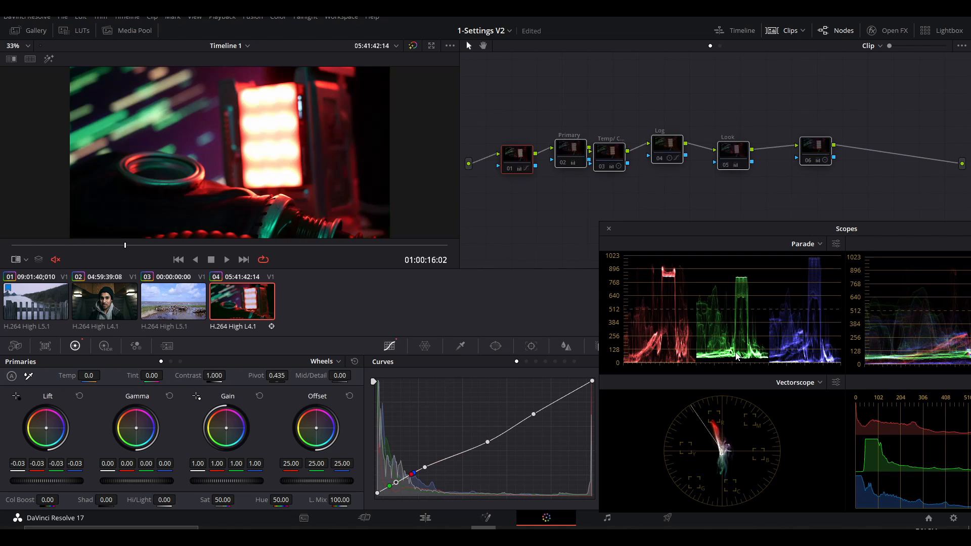
{"action": "key", "text": "alt+d"}
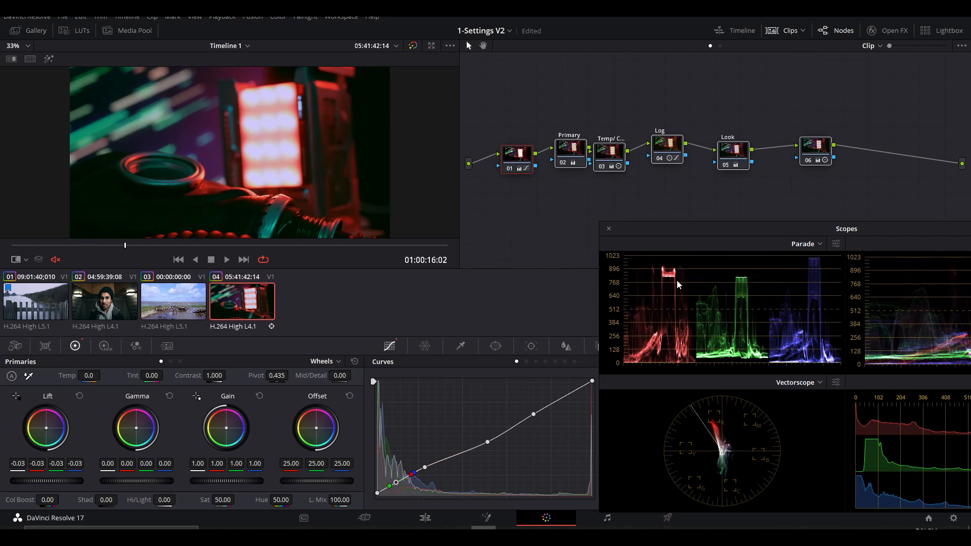
{"action": "key", "text": "alt+d"}
{"action": "key", "text": "alt+d"}
{"action": "left_click_drag", "start_coordinate": [847, 229], "coordinate": [744, 213]}
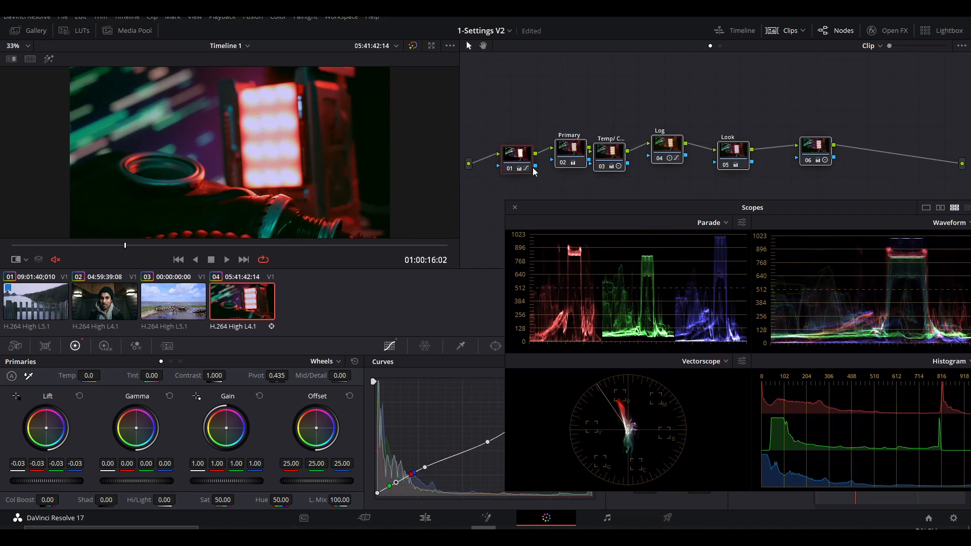
Arrange all six nodes closer together in a compact row and save the project
{"action": "left_click", "coordinate": [548, 159]}
{"action": "left_click_drag", "start_coordinate": [548, 159], "coordinate": [588, 159]}
{"action": "left_click_drag", "start_coordinate": [654, 146], "coordinate": [642, 157]}
{"action": "left_click_drag", "start_coordinate": [722, 149], "coordinate": [703, 160]}
{"action": "left_click_drag", "start_coordinate": [806, 149], "coordinate": [768, 157]}
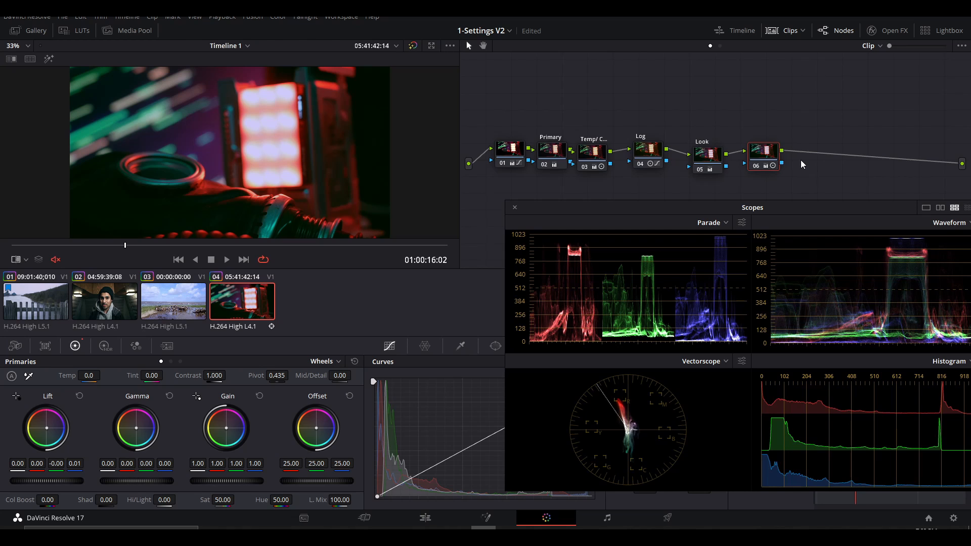
{"action": "key", "text": "ctrl+s"}
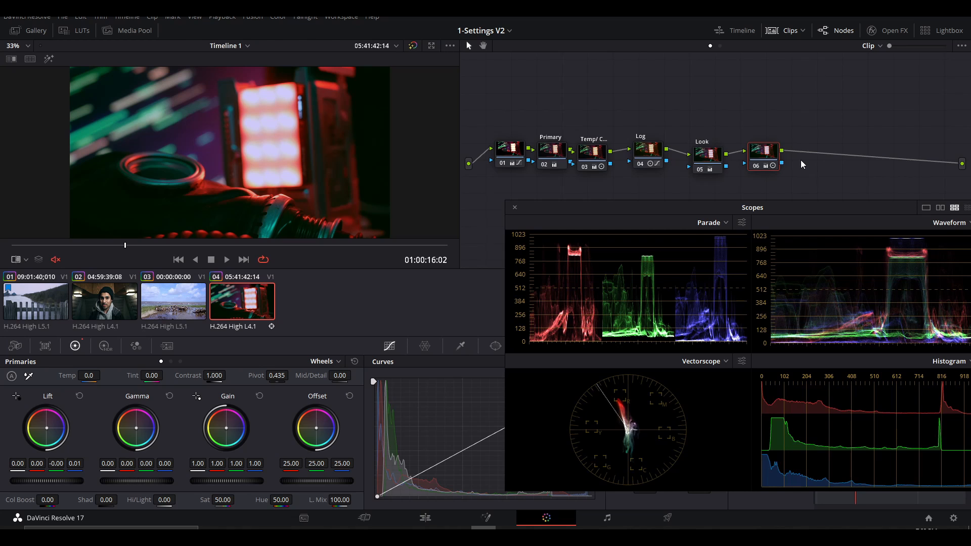